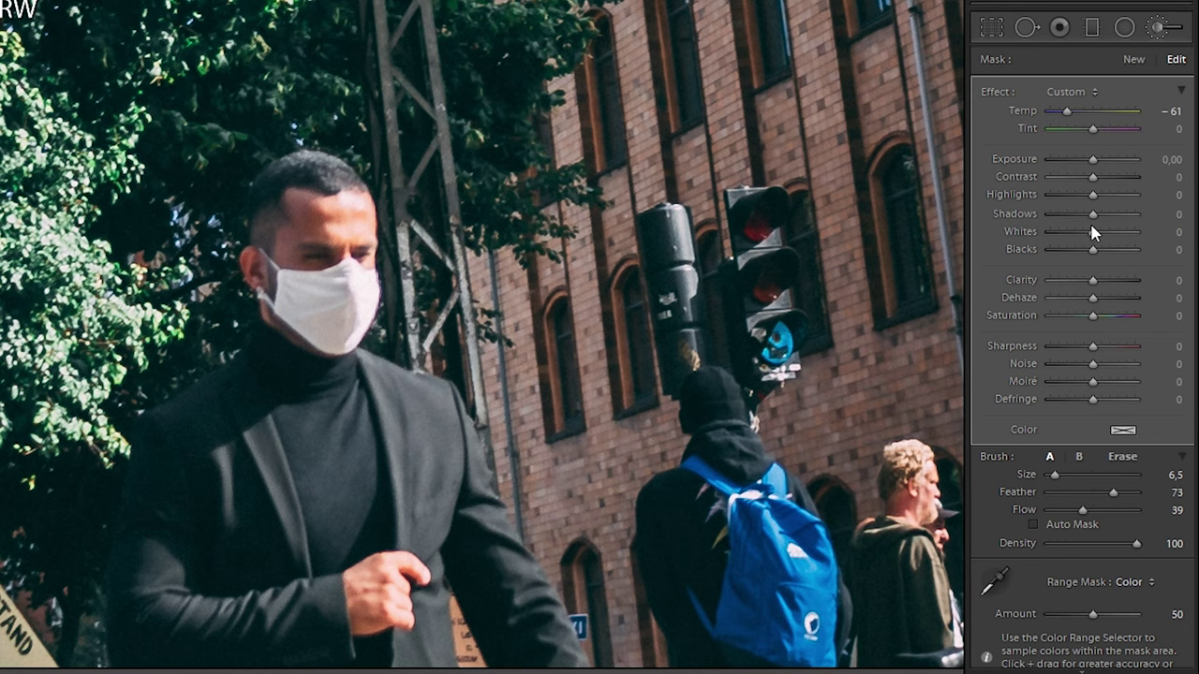
Reset the face mask's Temp to 0 and set Highlights to −9, Exposure to 0,09 and Saturation to −33.
left_click(1088, 197)
left_click_drag(1088, 197, 1083, 163)
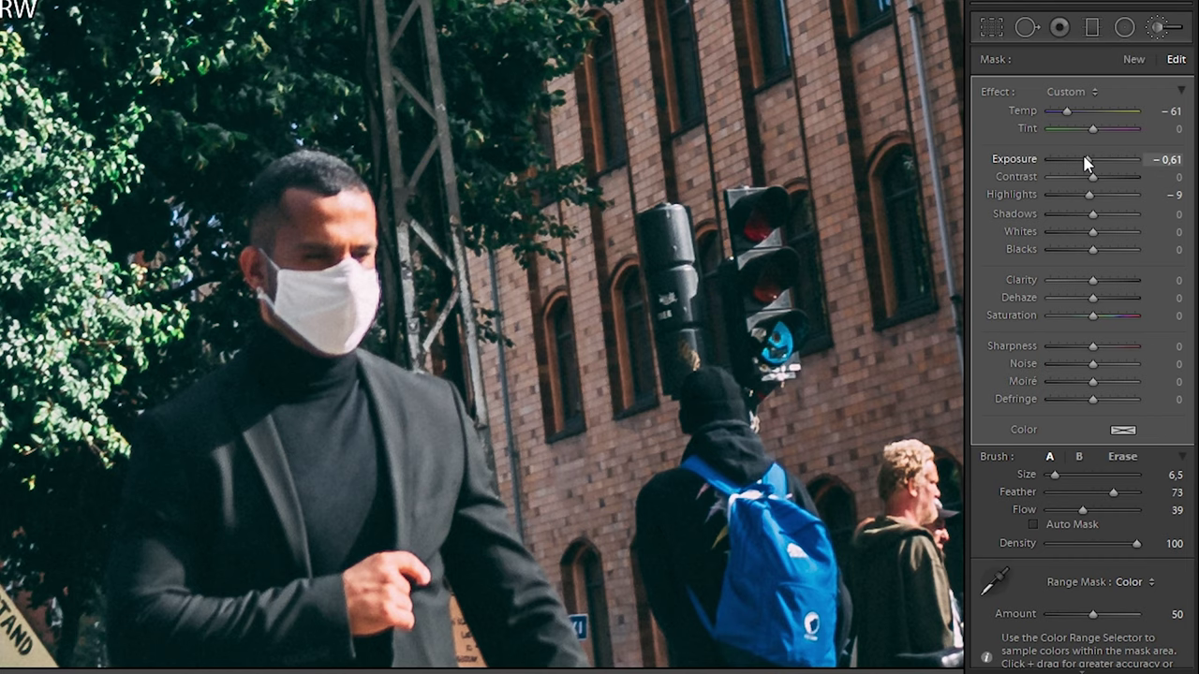
left_click_drag(1090, 163, 1097, 135)
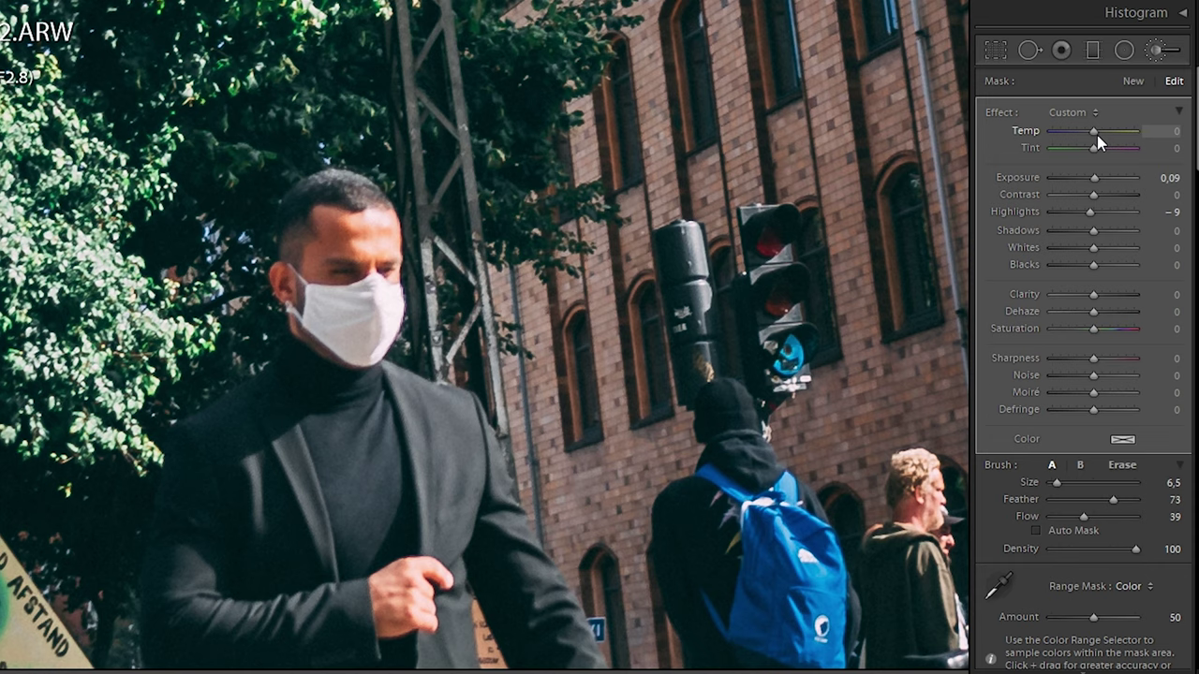
left_click_drag(1092, 329, 1077, 328)
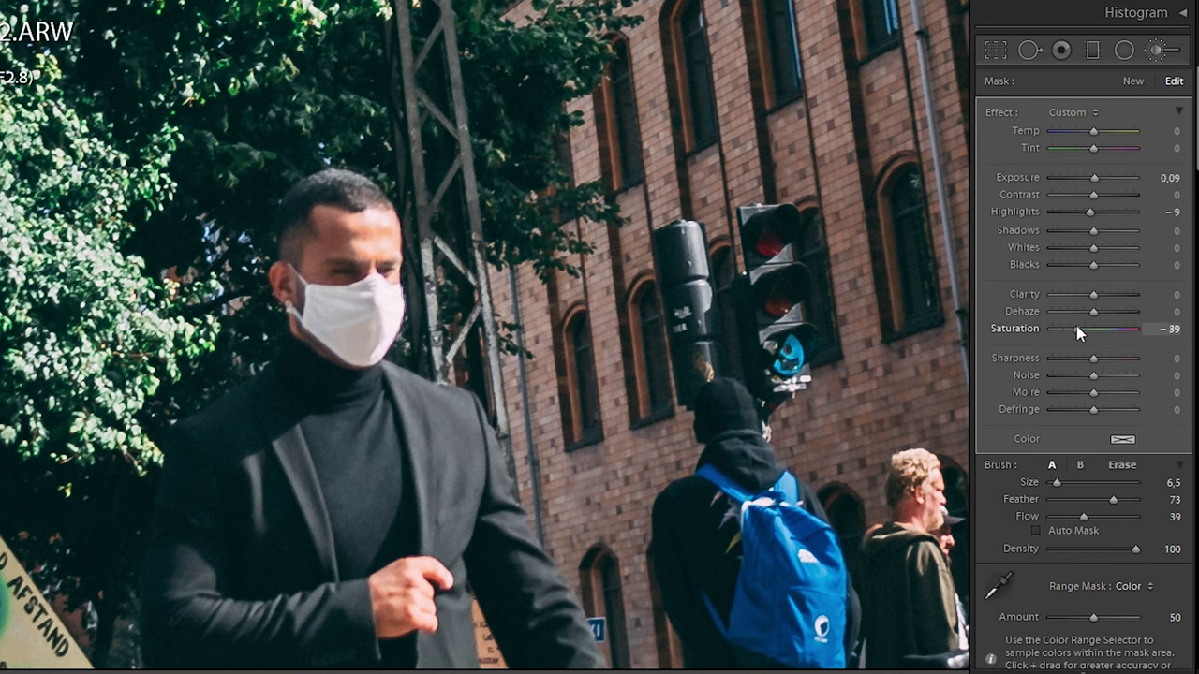
mouse_move(1092, 131)
left_mouse_down()
mouse_move(1059, 133)
mouse_move(1092, 136)
left_mouse_up()
mouse_move(1078, 329)
left_mouse_down()
mouse_move(1109, 331)
mouse_move(1082, 329)
left_mouse_up()
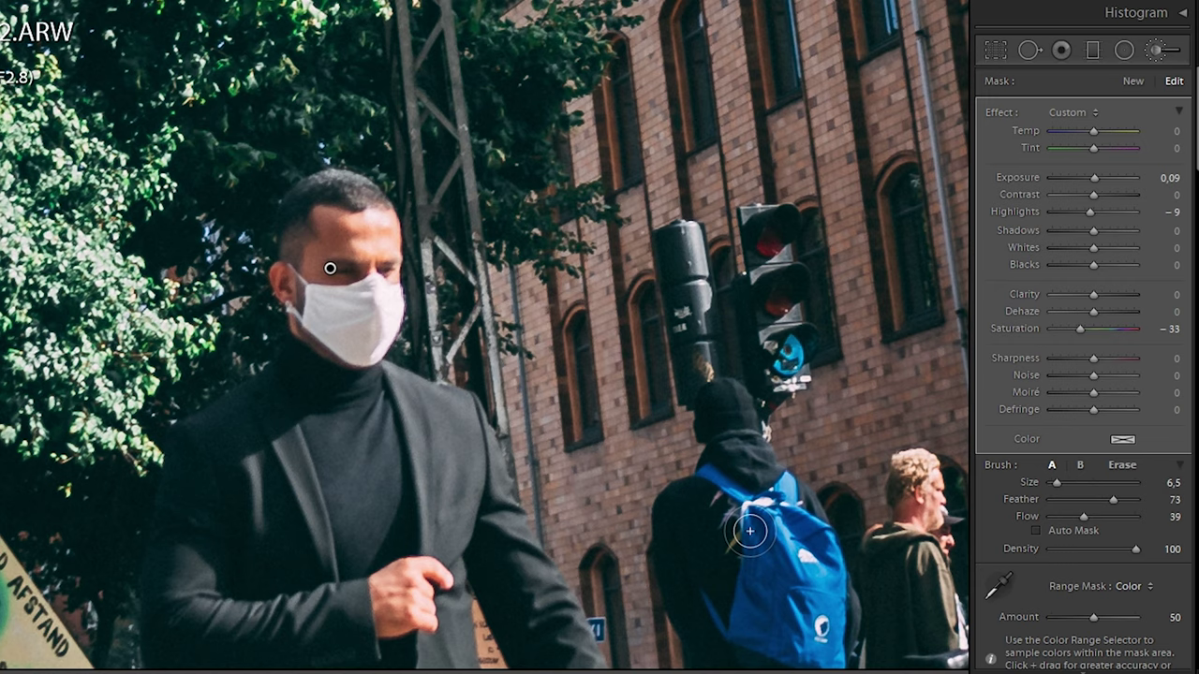
Compare the photo's original state with the edited version, checking the man's face.
key("alt")
key("backslash")
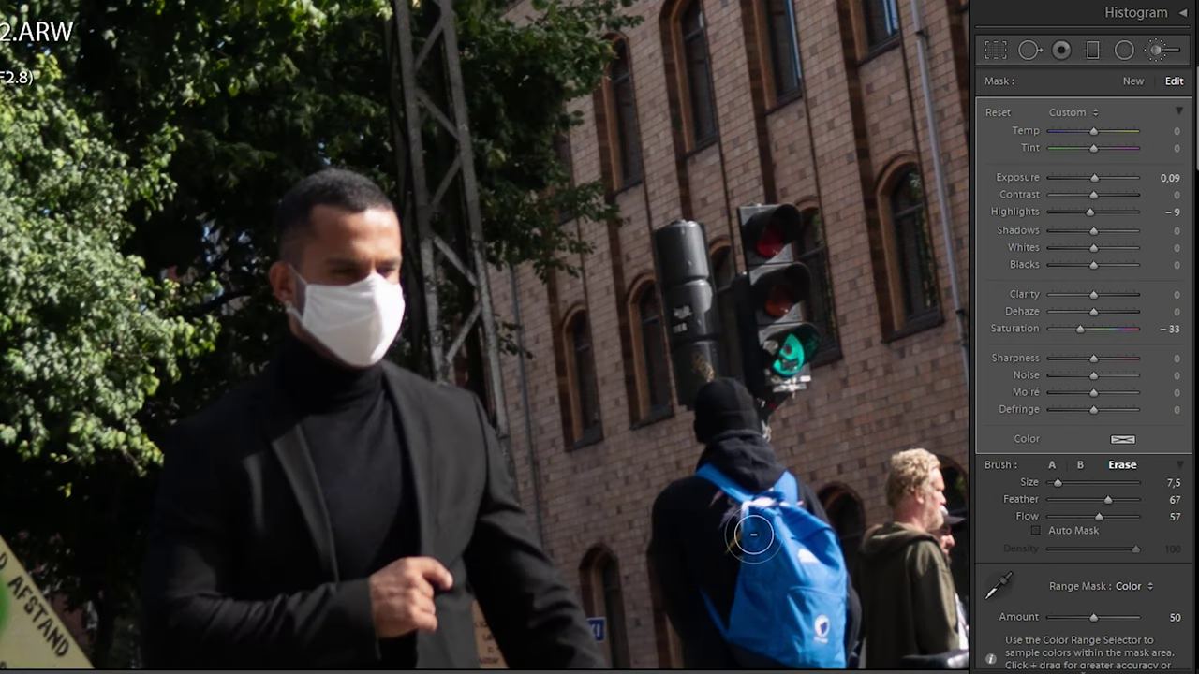
key("backslash")
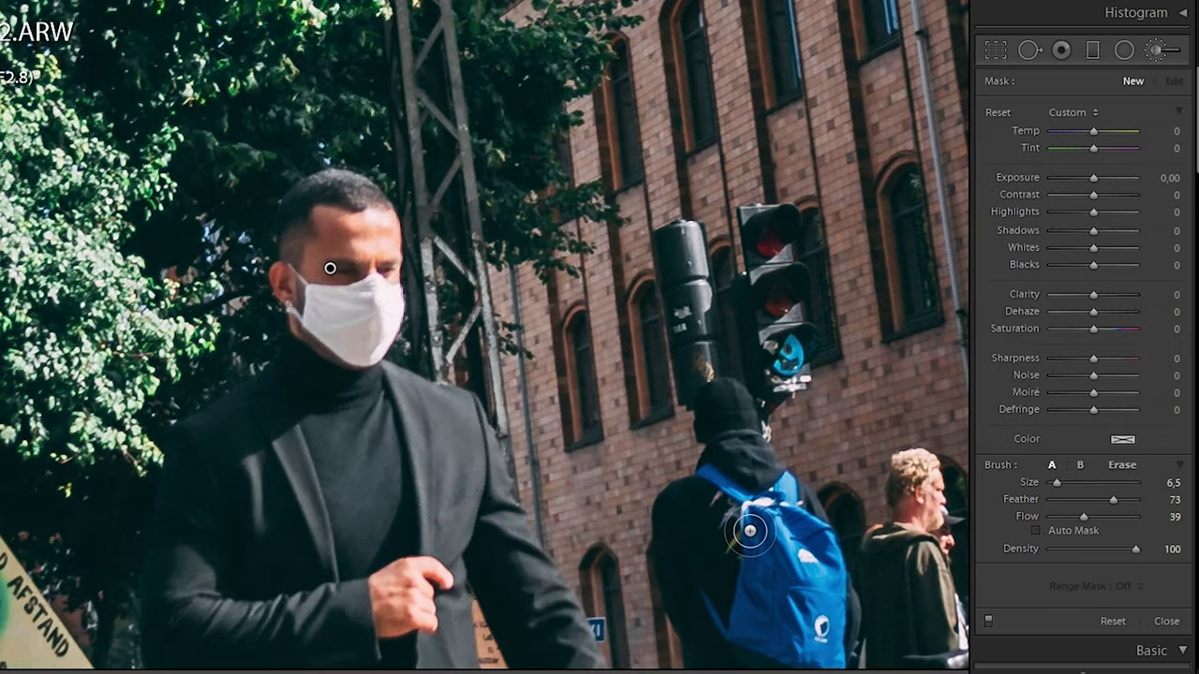
key("backslash")
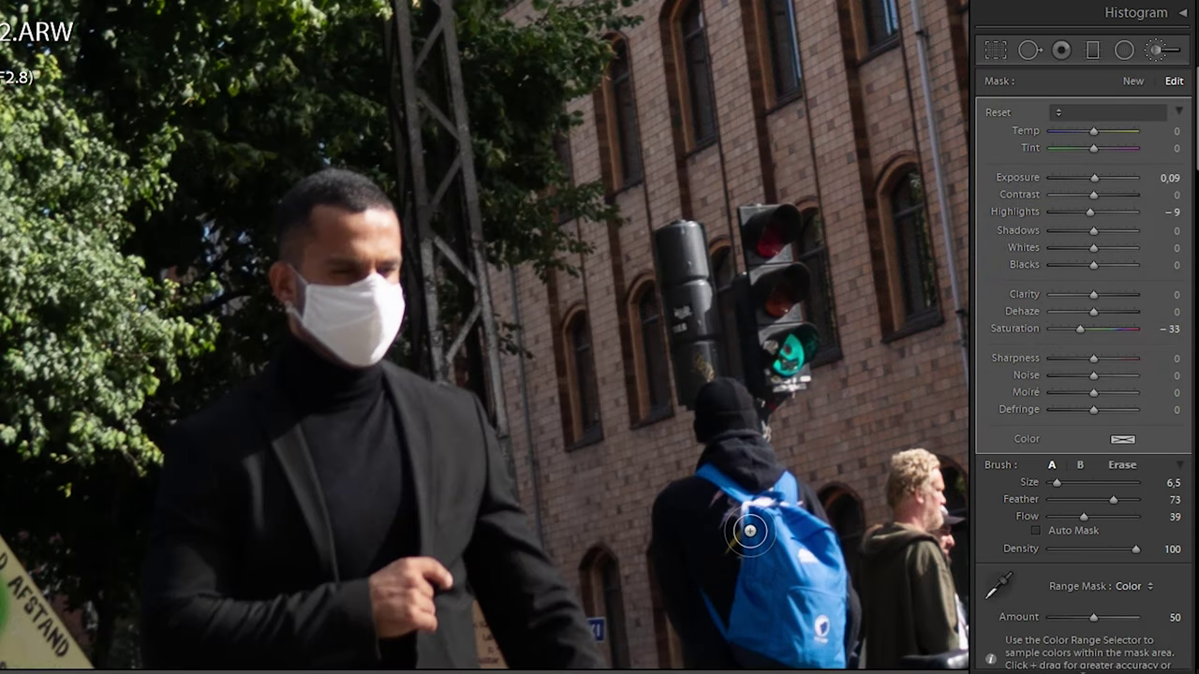
key("Escape")
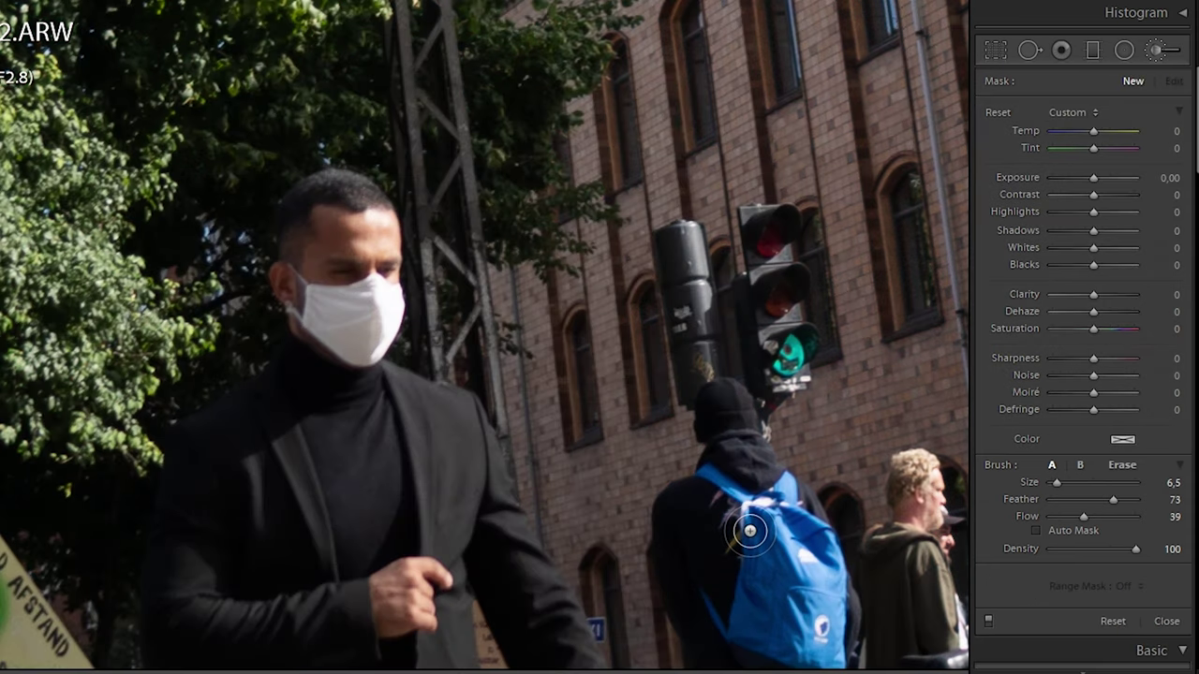
key("ctrl+z")
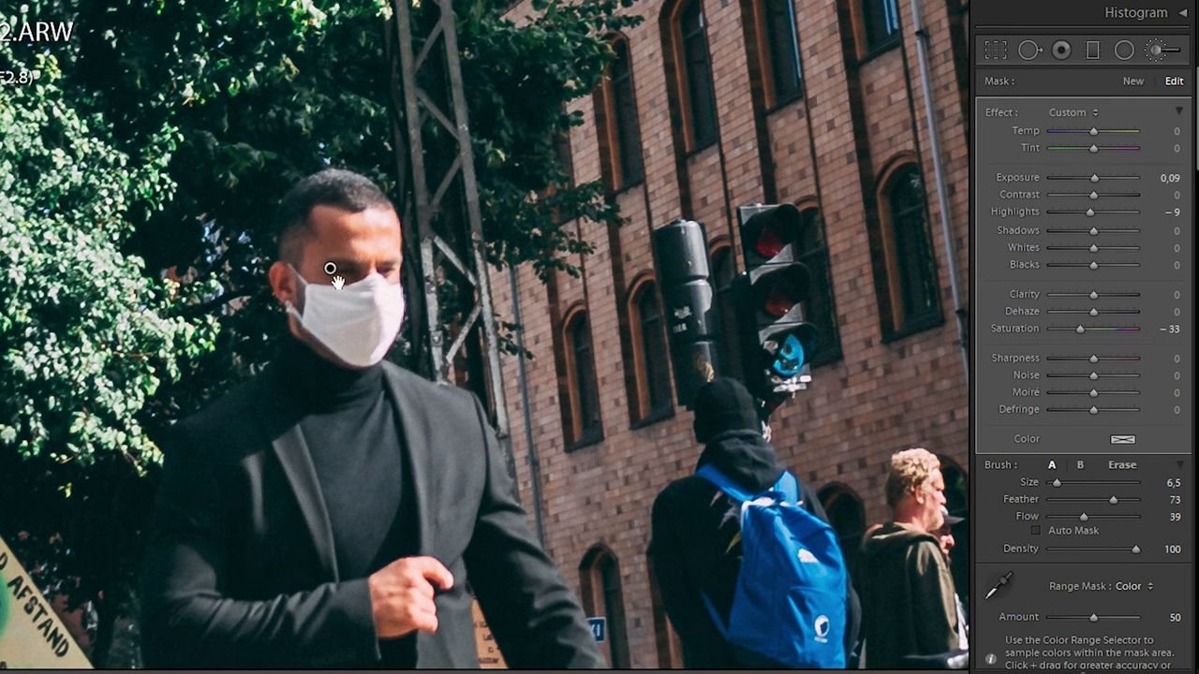
Set the face mask's Temp to −43 and compare the photo before and after the edits.
left_click_drag(1094, 132, 1081, 133)
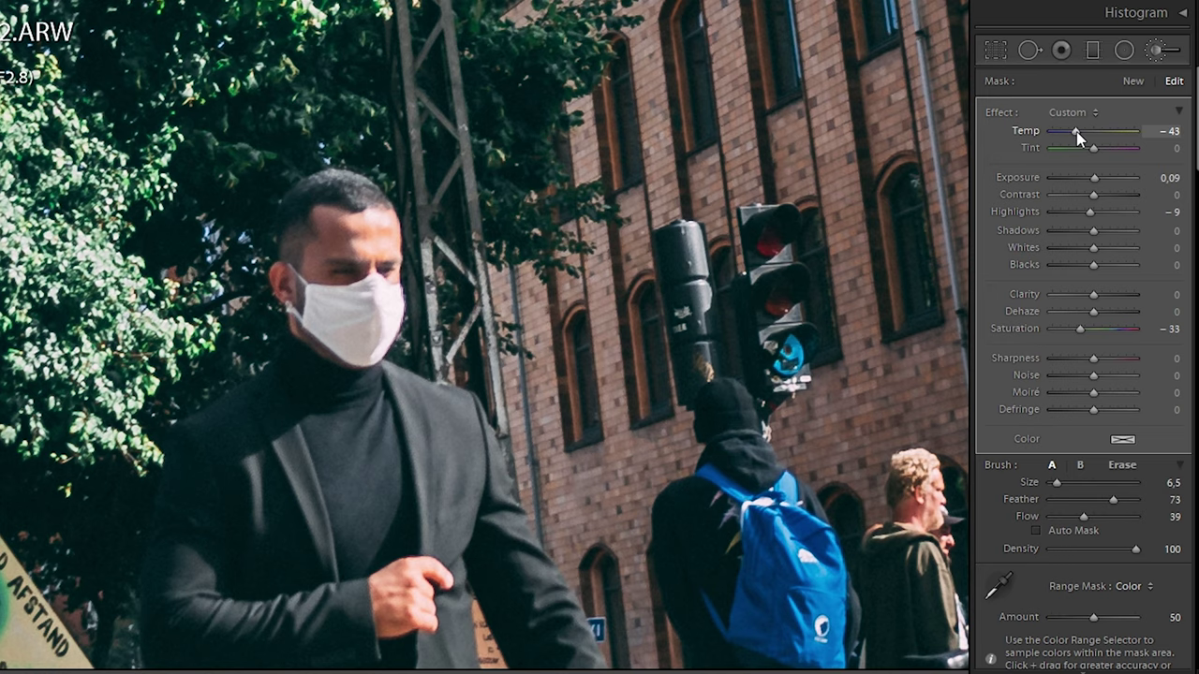
key("backslash")
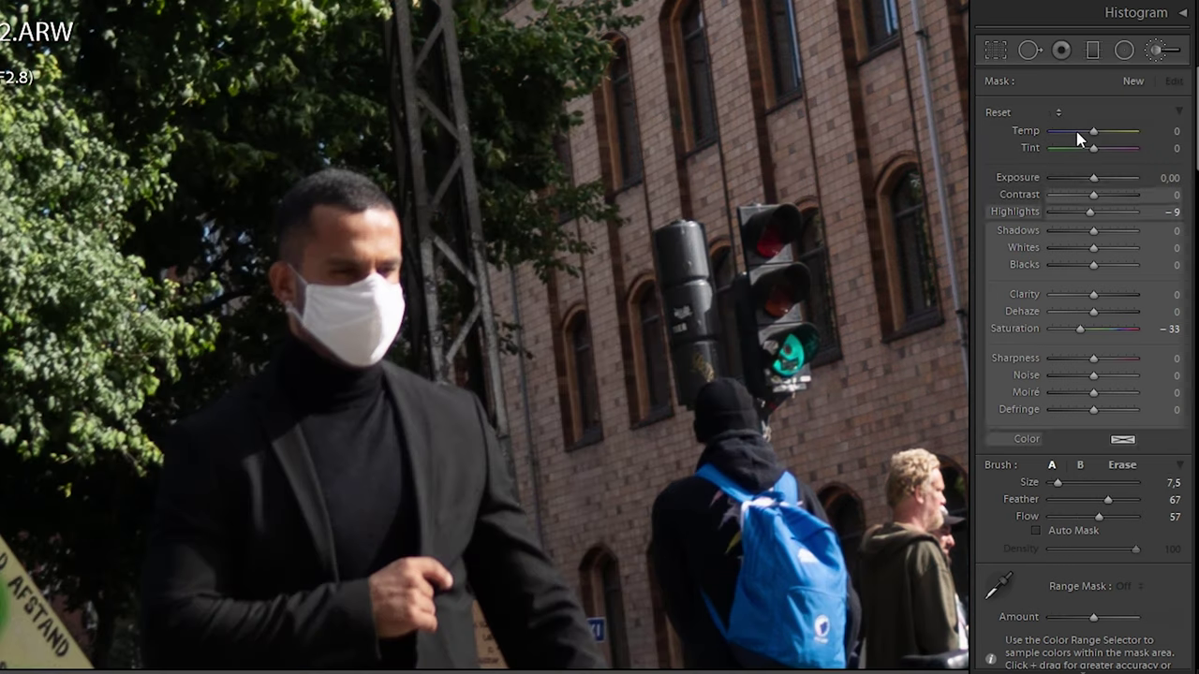
key("backslash")
key("ctrl+z")
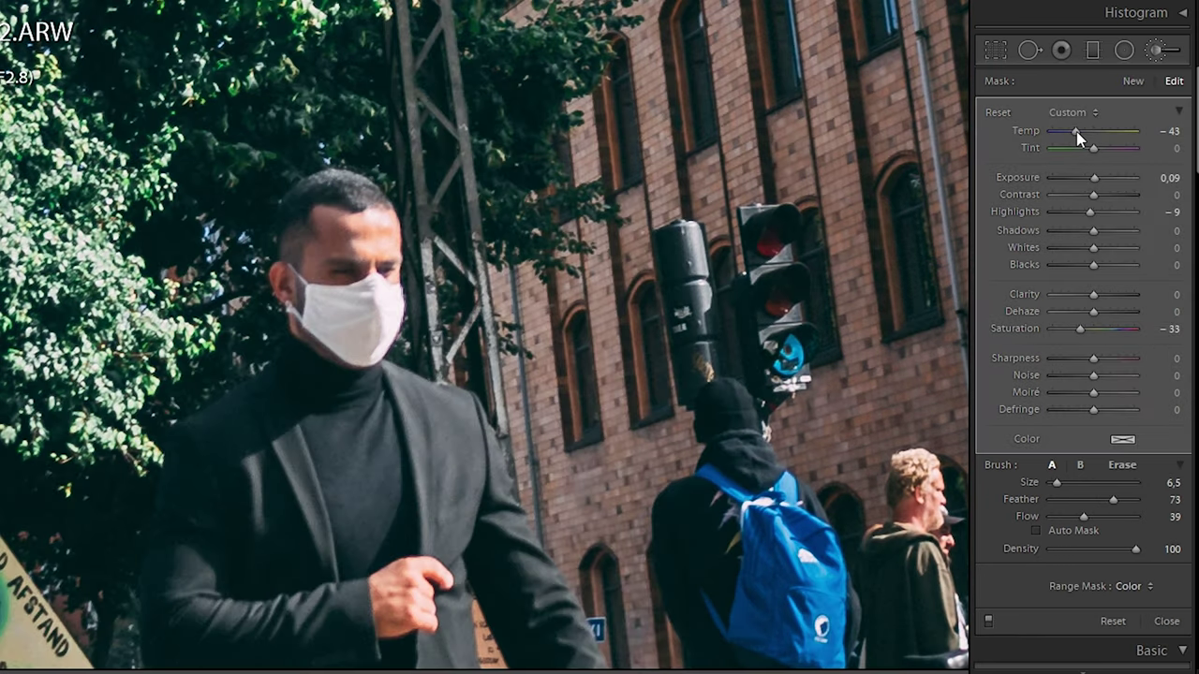
key("Delete")
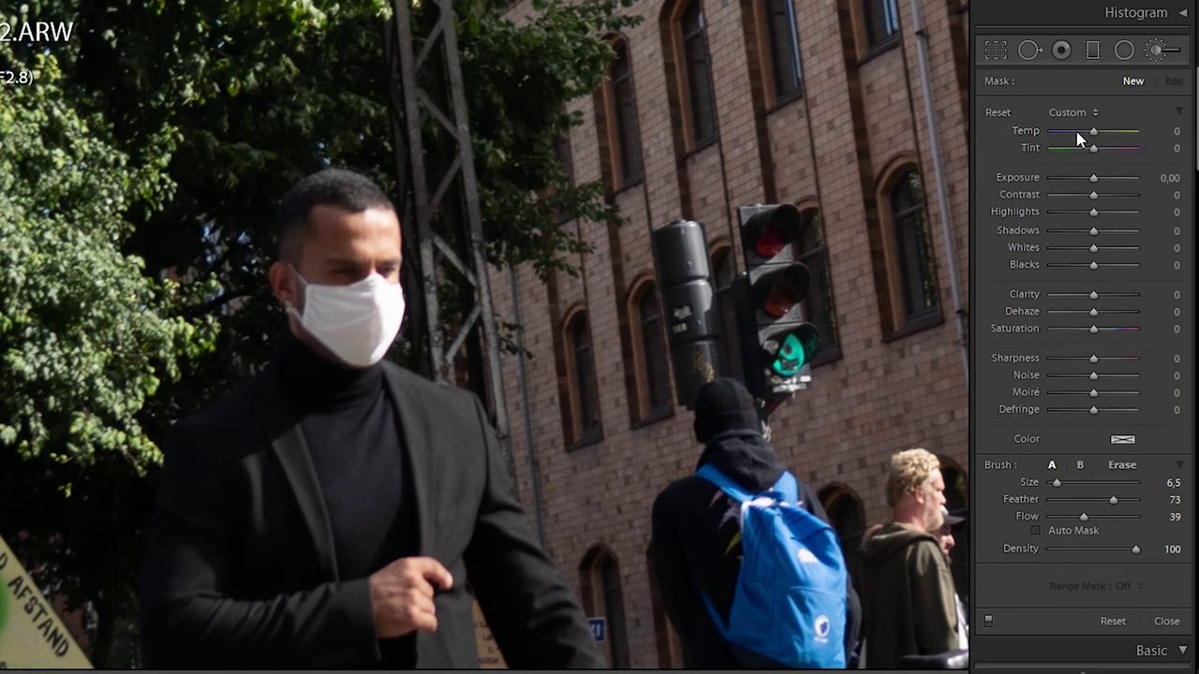
key("ctrl+z")
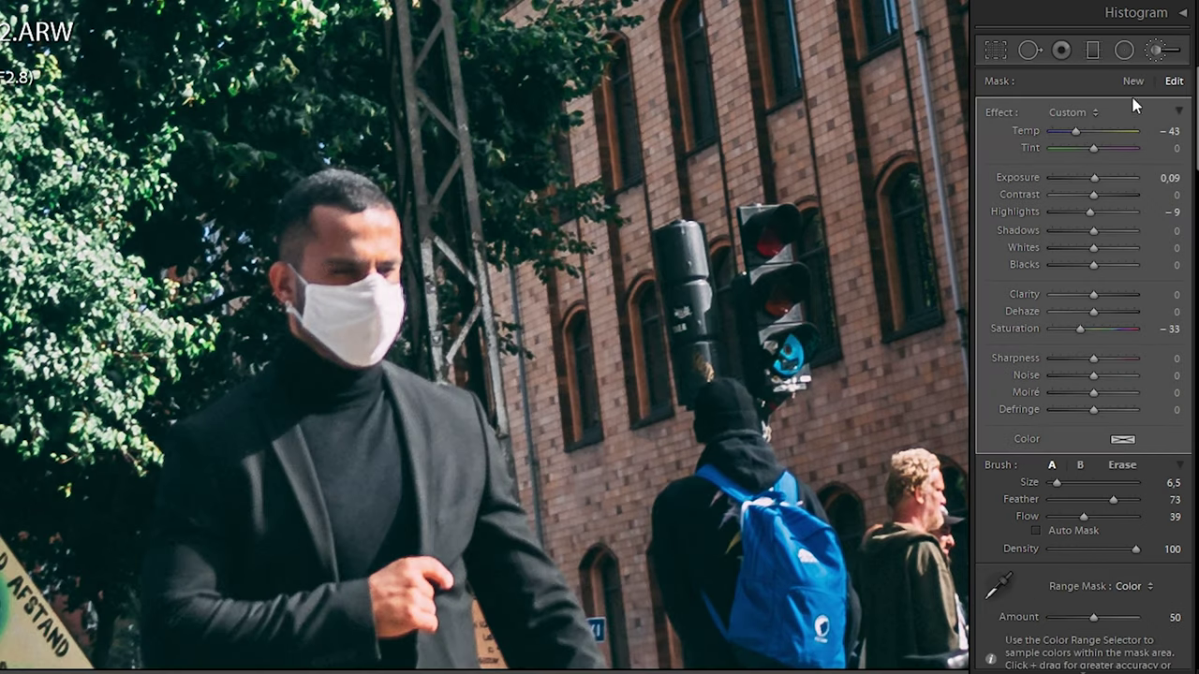
Brush a new mask over both of the man's hands and show its mask overlay.
key("Delete")
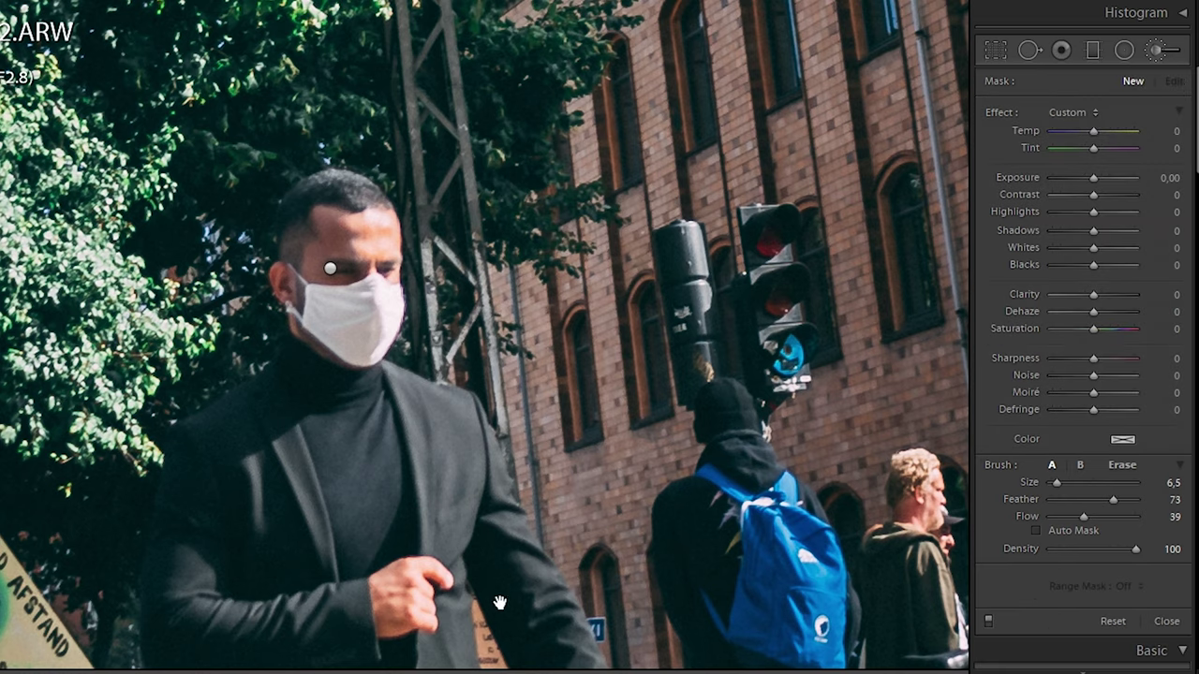
left_click_drag(494, 601, 487, 356)
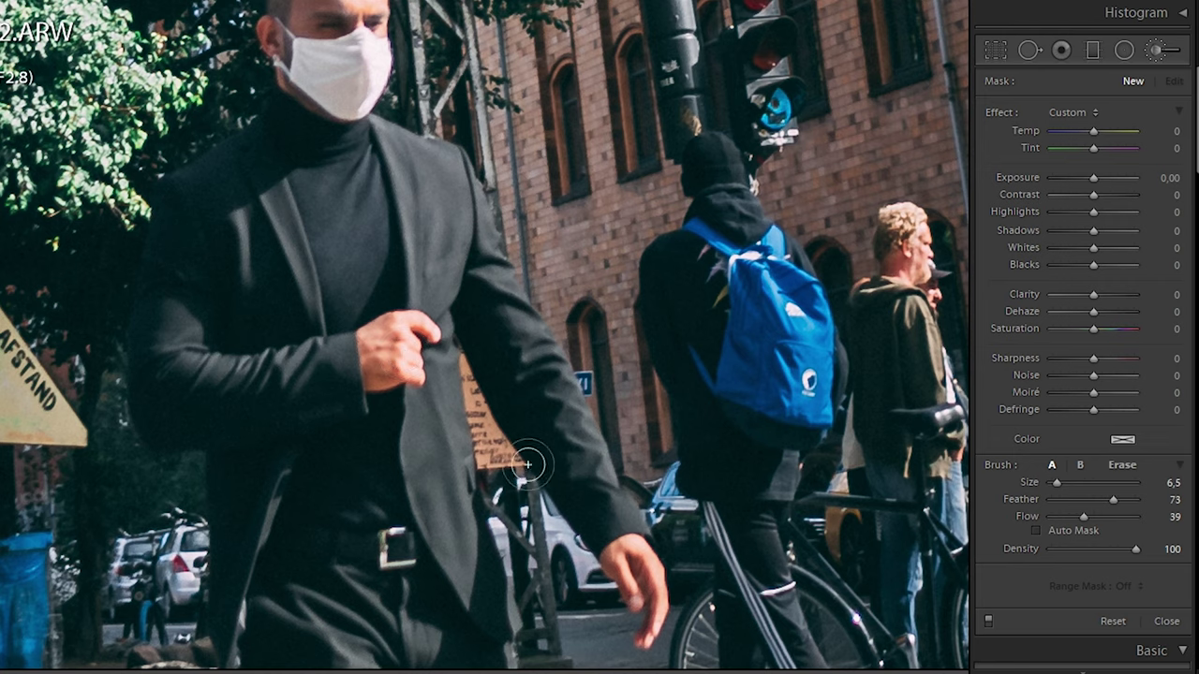
mouse_move(593, 587)
left_mouse_down()
mouse_move(667, 630)
mouse_move(644, 590)
mouse_move(651, 576)
mouse_move(672, 582)
mouse_move(686, 634)
left_mouse_up()
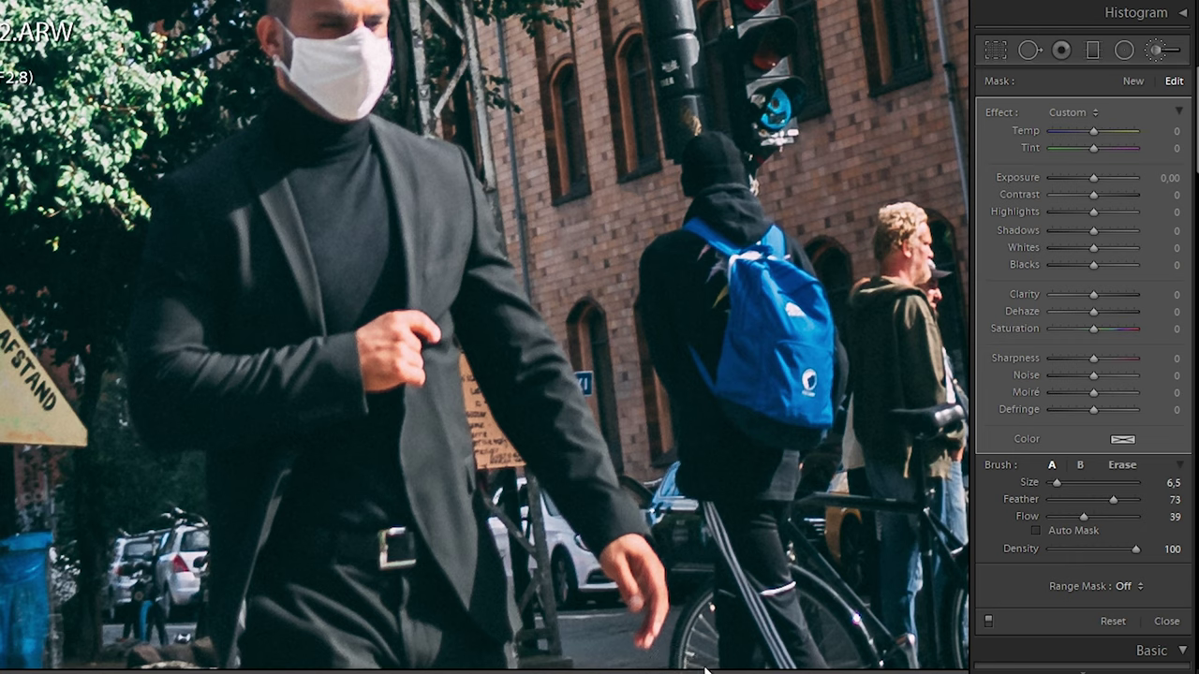
key("o")
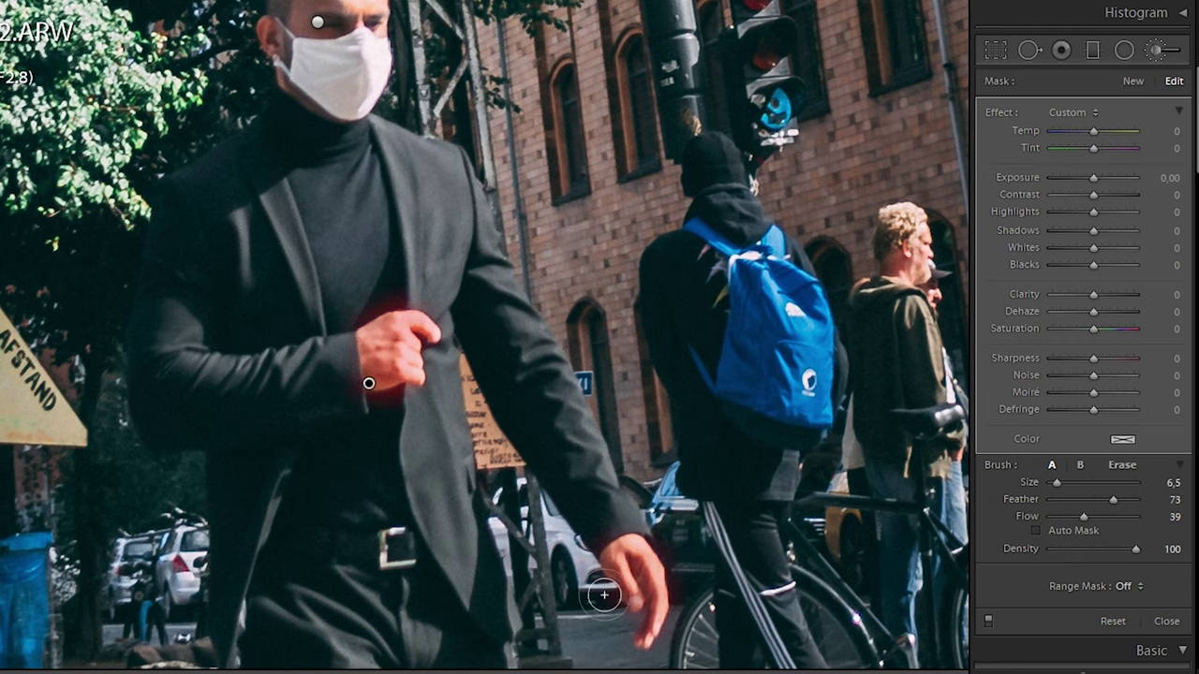
Restrict the hands mask with a Color range mask sampled from the skin of the man's raised hand.
left_click(1123, 587)
left_click(1124, 622)
left_click(995, 588)
left_click(388, 348)
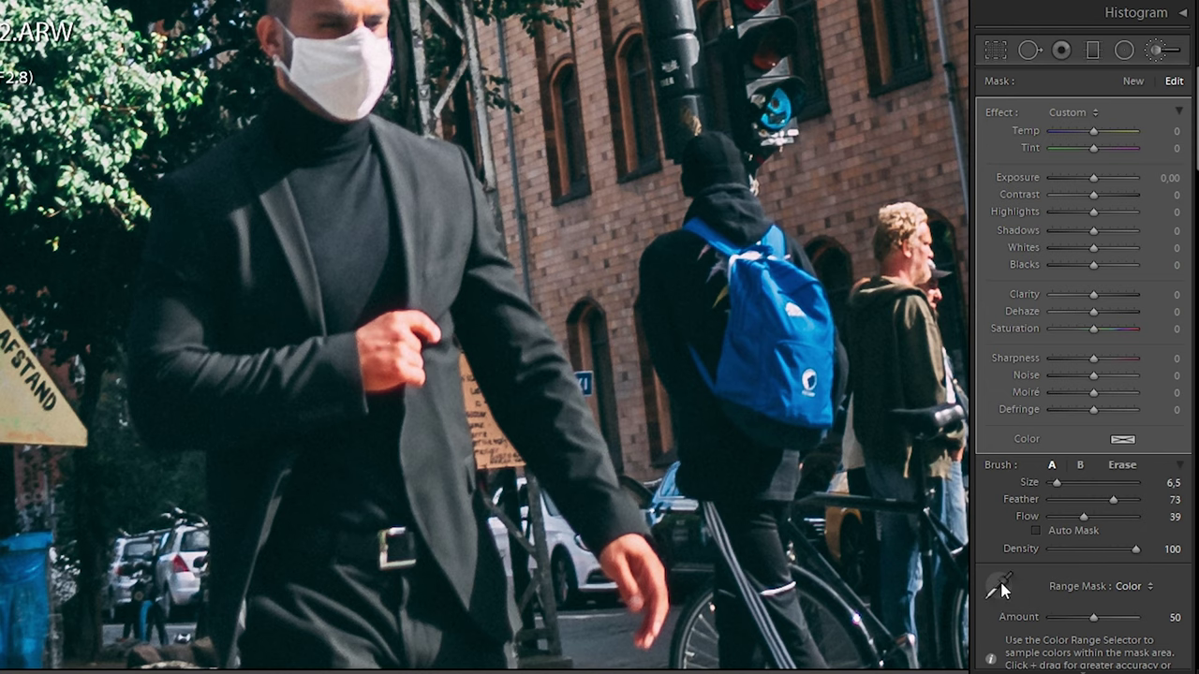
left_click(998, 582)
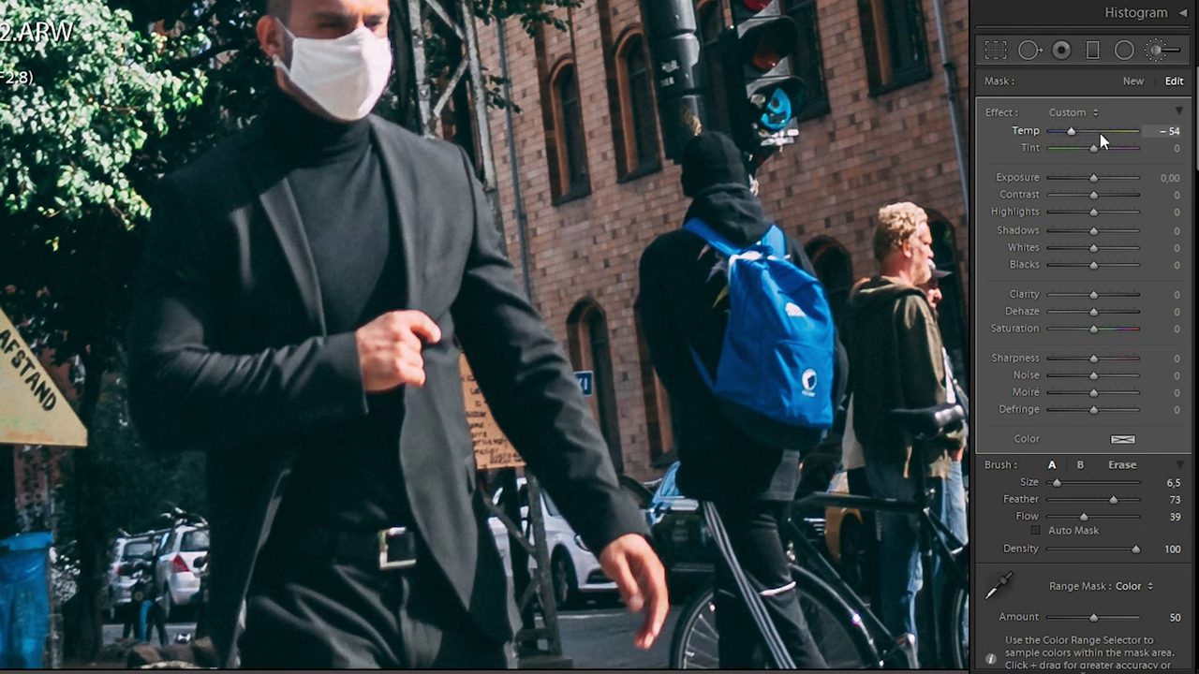
Set the hands mask's Temp to −67 and Exposure to −0,52, reduce its Saturation, and close the adjustment brush.
mouse_move(1073, 132)
left_mouse_down()
mouse_move(1118, 140)
mouse_move(1065, 137)
left_mouse_up()
left_click_drag(1094, 184, 1089, 185)
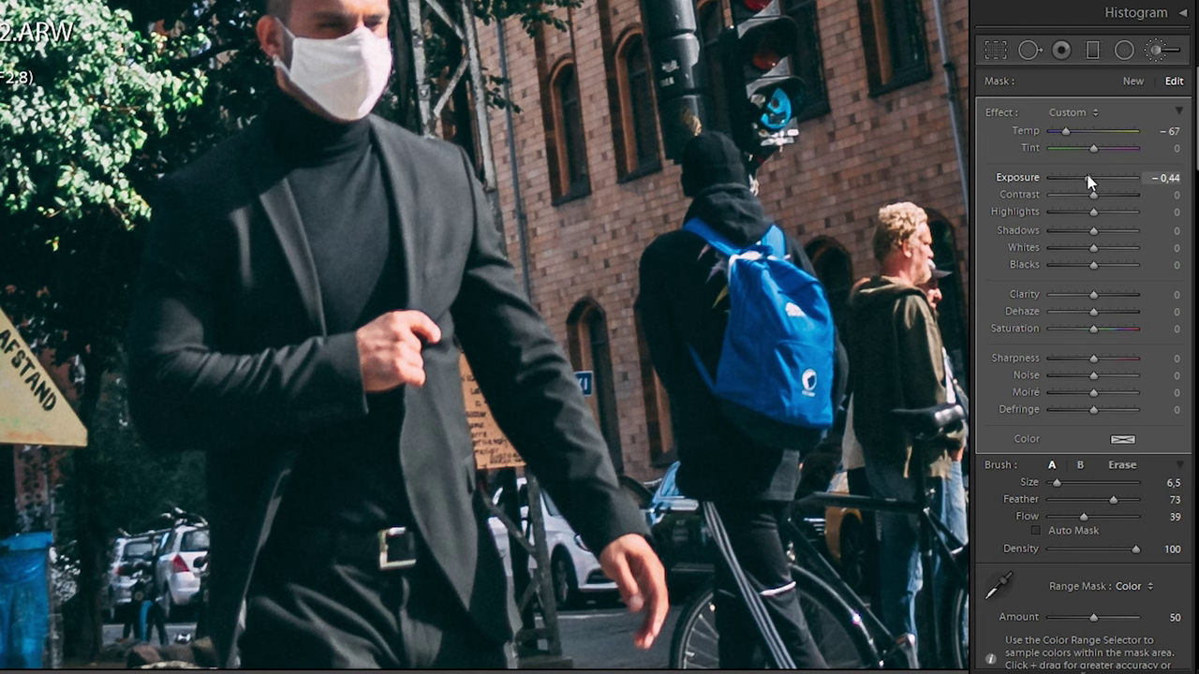
left_click_drag(1093, 329, 1082, 330)
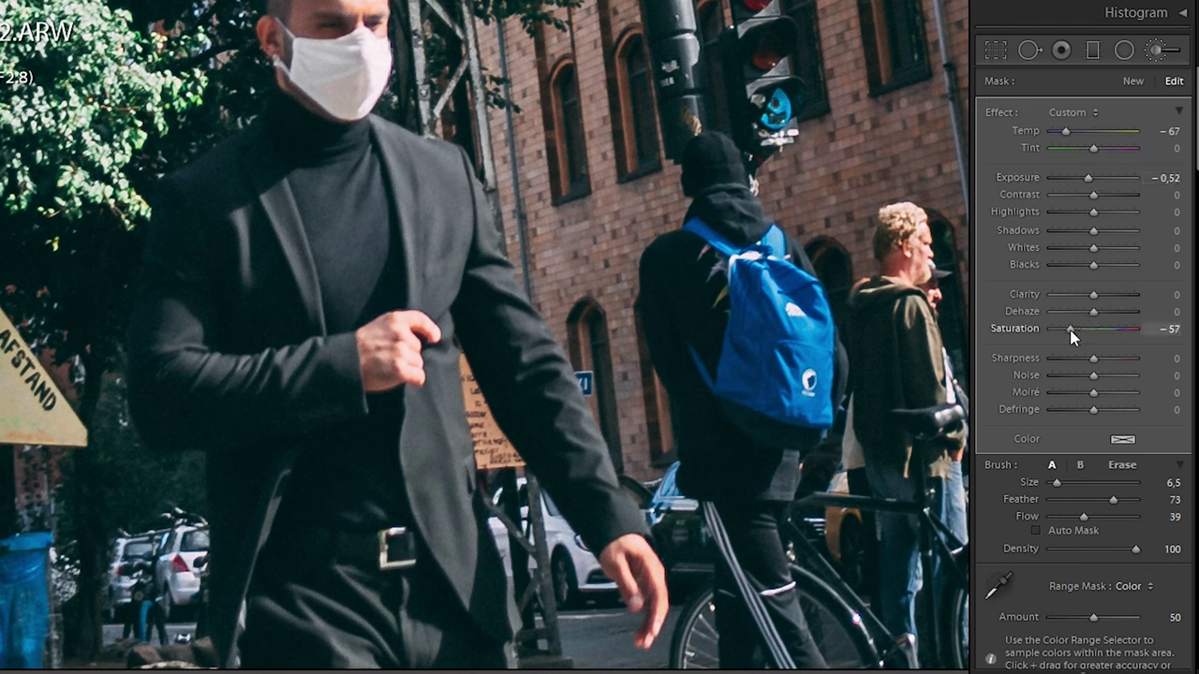
left_click_drag(1121, 330, 1085, 332)
key("k")
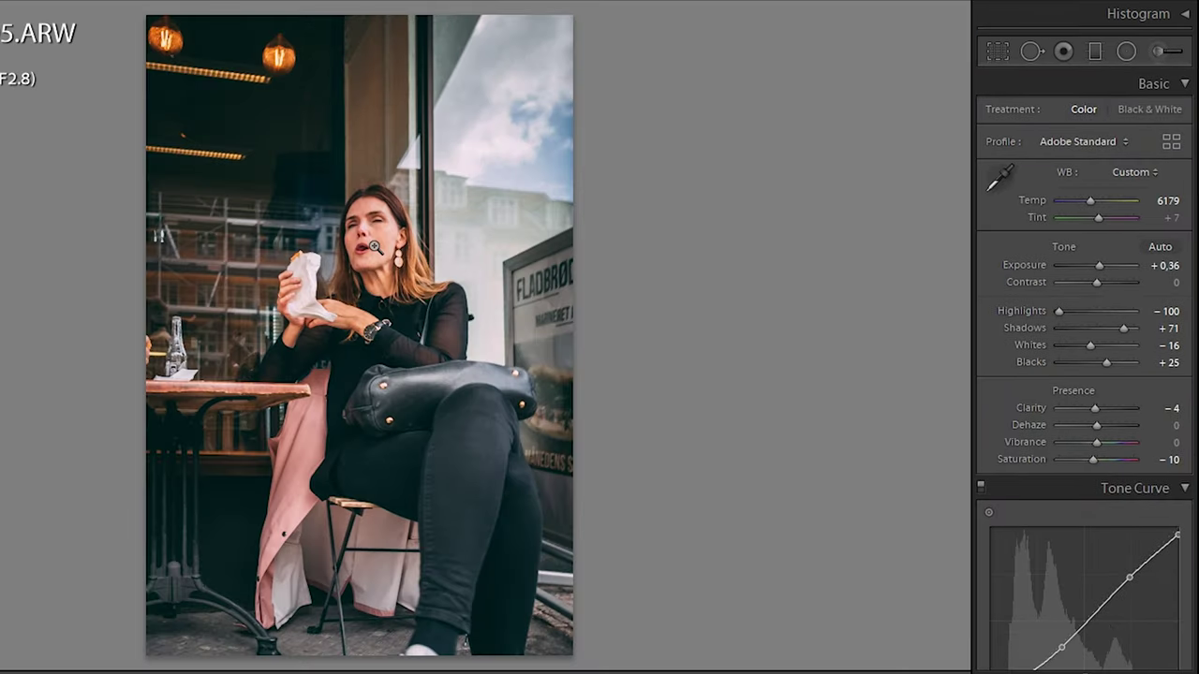
Brush a new mask over the seated woman's face and restrict it with a Color range mask sampled from her skin.
left_click(374, 249)
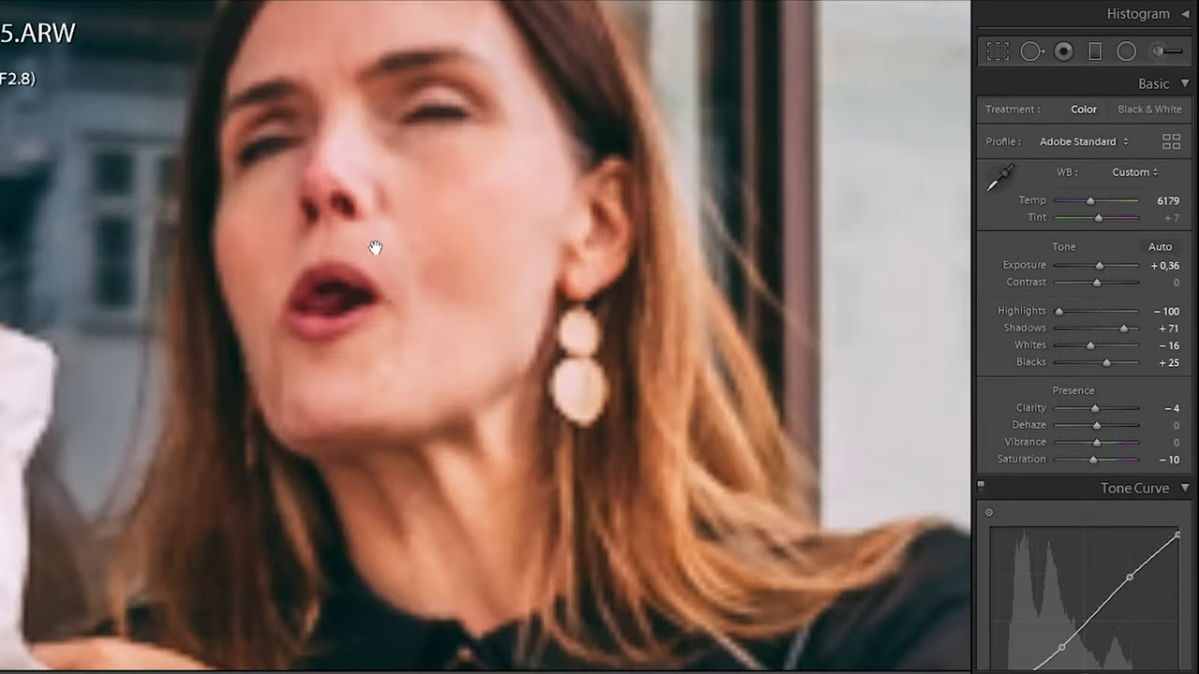
left_click_drag(401, 270, 402, 356)
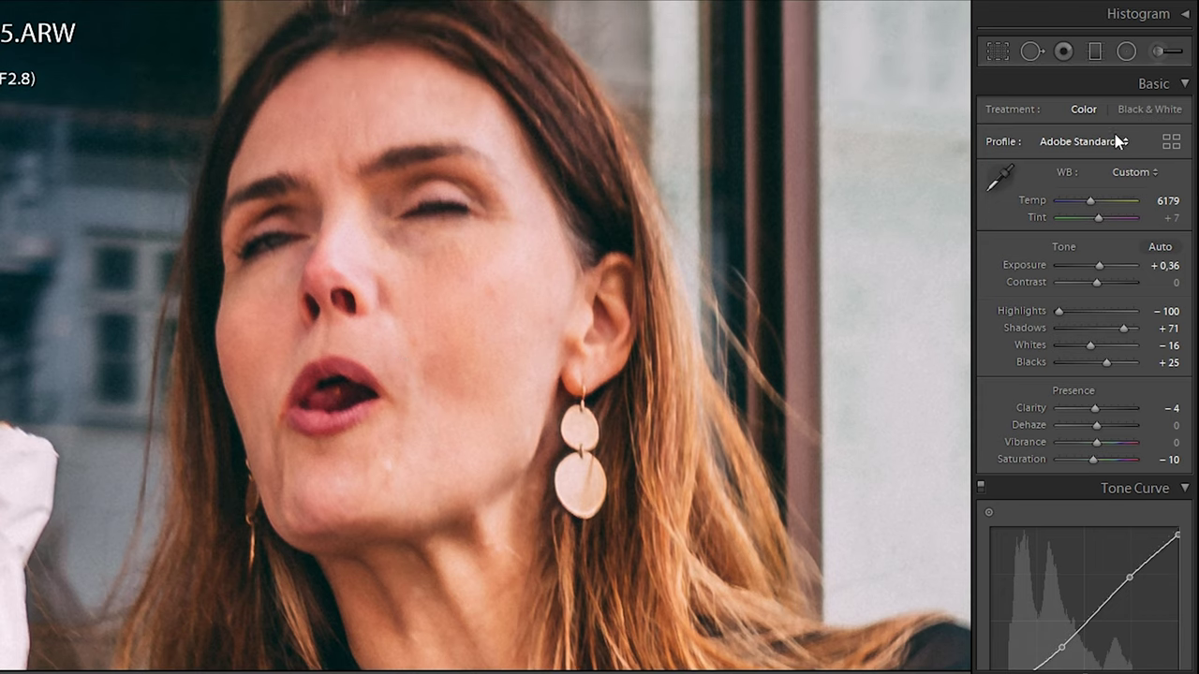
left_click(1158, 50)
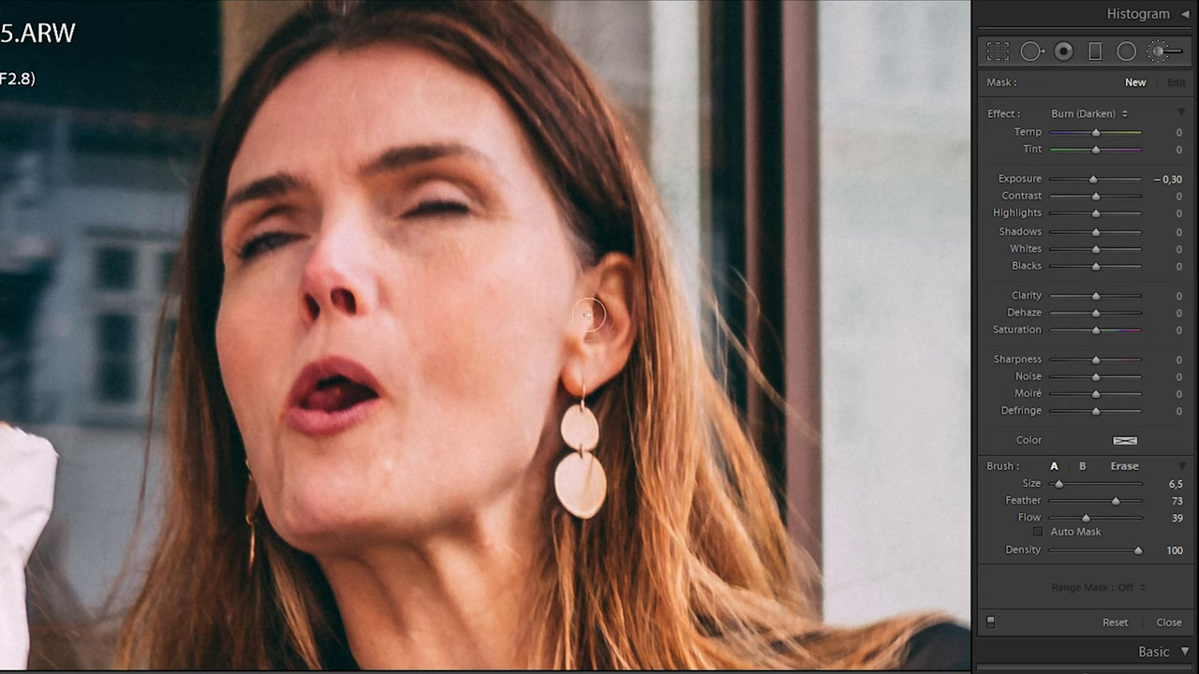
left_click_drag(246, 192, 298, 180)
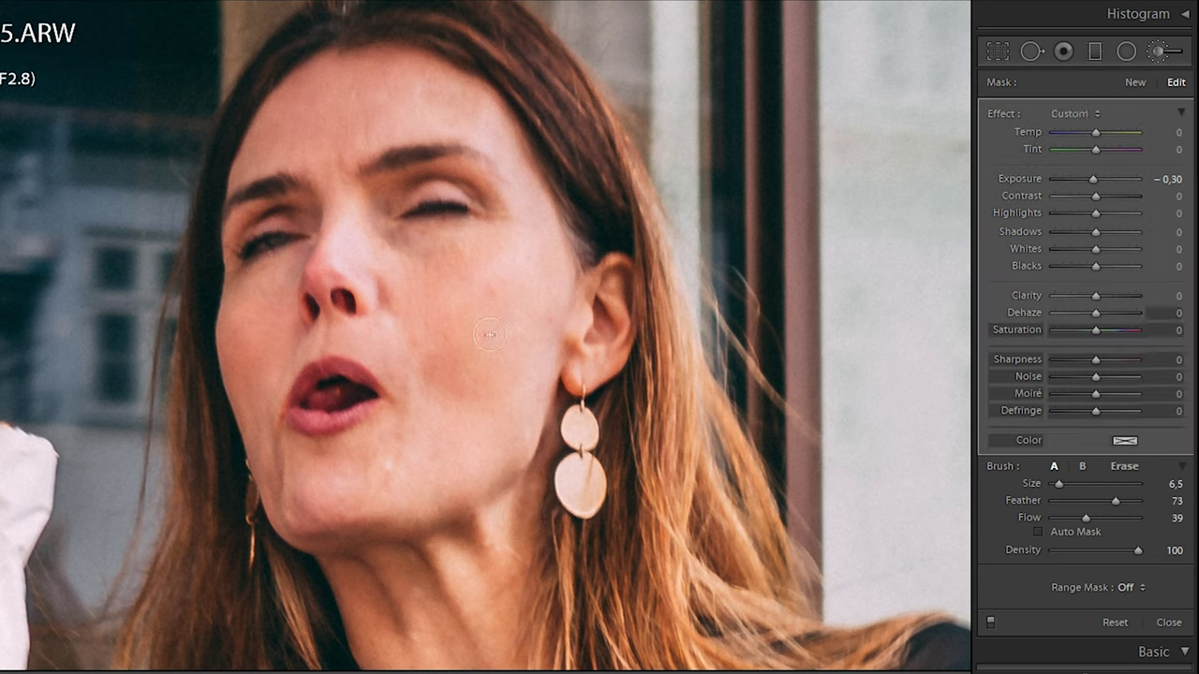
mouse_move(449, 495)
left_mouse_down()
mouse_move(376, 506)
mouse_move(510, 469)
mouse_move(344, 489)
mouse_move(426, 440)
mouse_move(385, 432)
mouse_move(365, 401)
mouse_move(368, 376)
mouse_move(289, 346)
mouse_move(283, 321)
mouse_move(360, 309)
mouse_move(366, 218)
mouse_move(383, 255)
mouse_move(426, 278)
mouse_move(400, 313)
mouse_move(422, 322)
mouse_move(425, 240)
mouse_move(395, 224)
mouse_move(451, 174)
mouse_move(509, 221)
mouse_move(432, 143)
mouse_move(500, 200)
mouse_move(415, 335)
mouse_move(511, 307)
mouse_move(499, 379)
mouse_move(475, 371)
mouse_move(414, 377)
left_mouse_up()
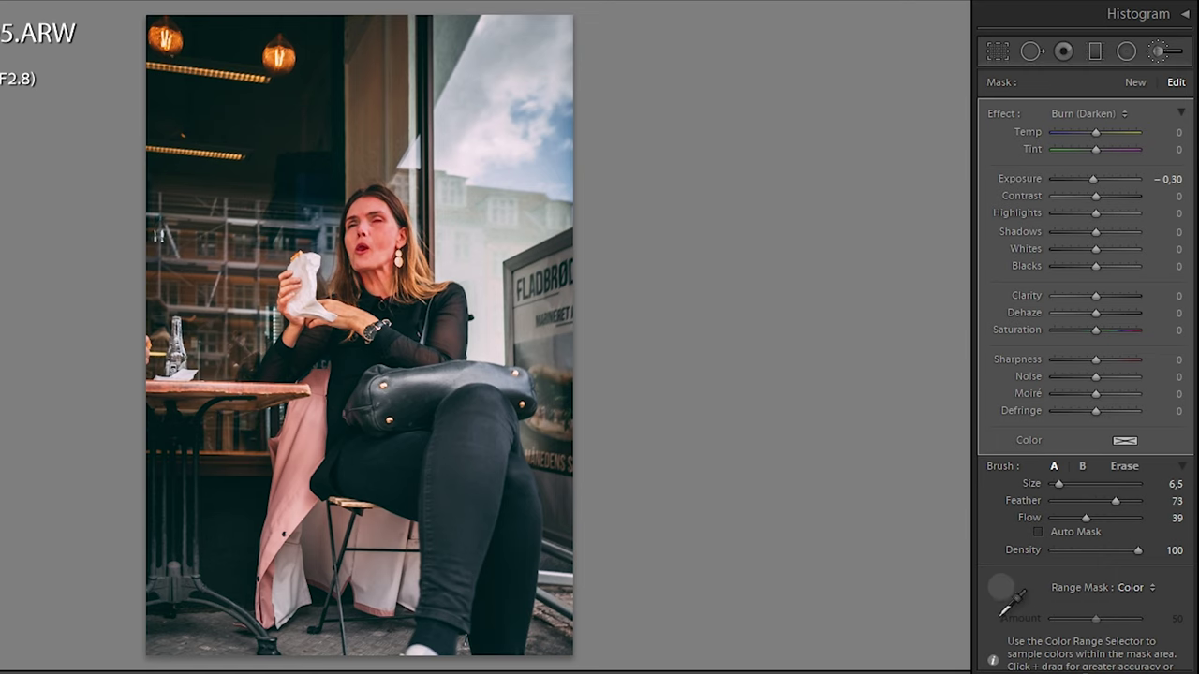
left_click(1007, 600)
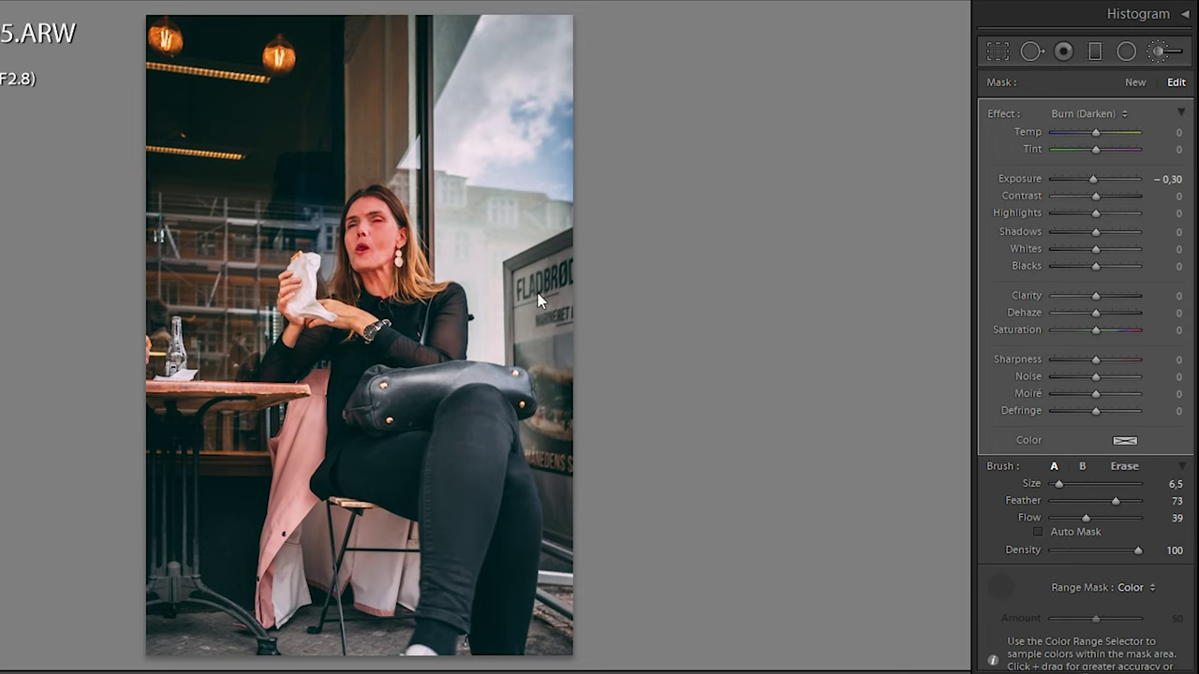
left_click(349, 219)
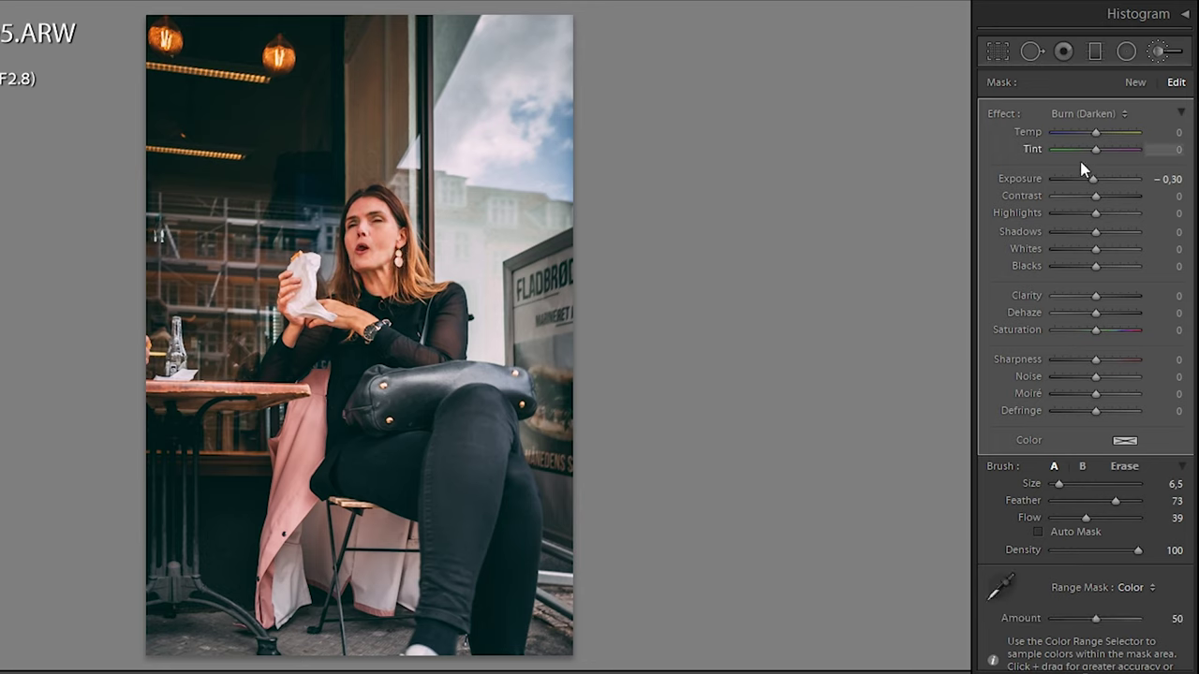
Set the woman's face mask to Temp −20, Tint −9 and Saturation −30, and raise its Exposure slightly above zero.
double_click(1037, 178)
left_click_drag(1095, 132, 1079, 137)
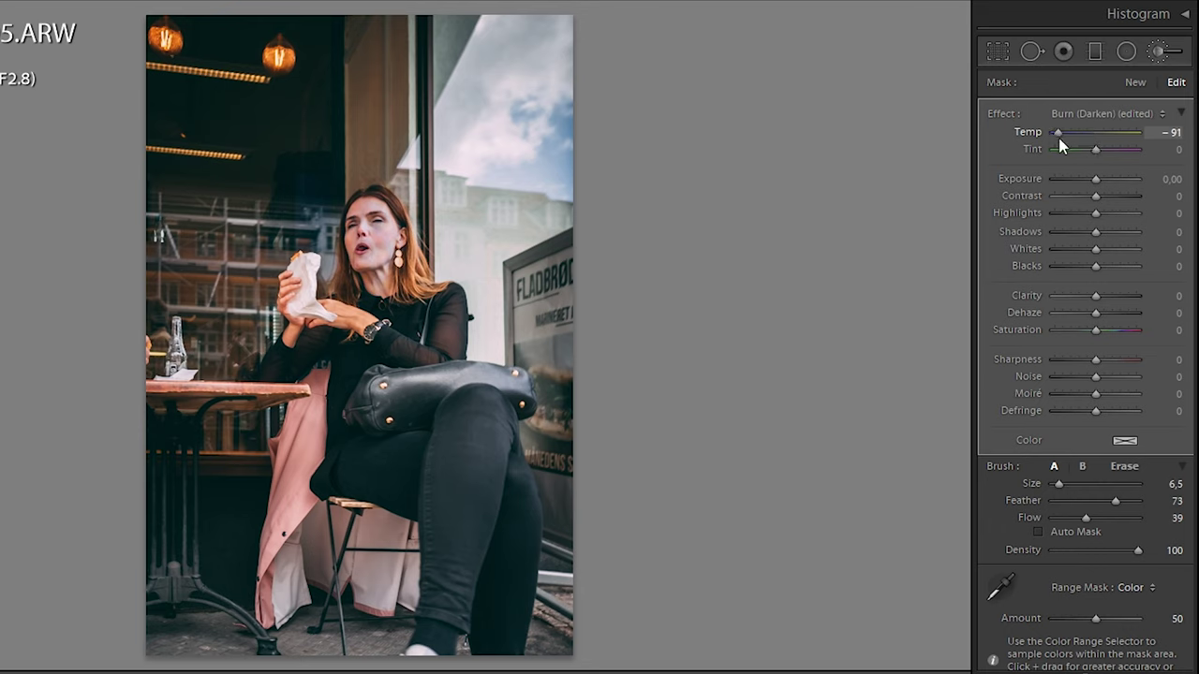
left_click_drag(1058, 137, 1078, 138)
left_click(1091, 328)
left_click_drag(1091, 328, 1087, 328)
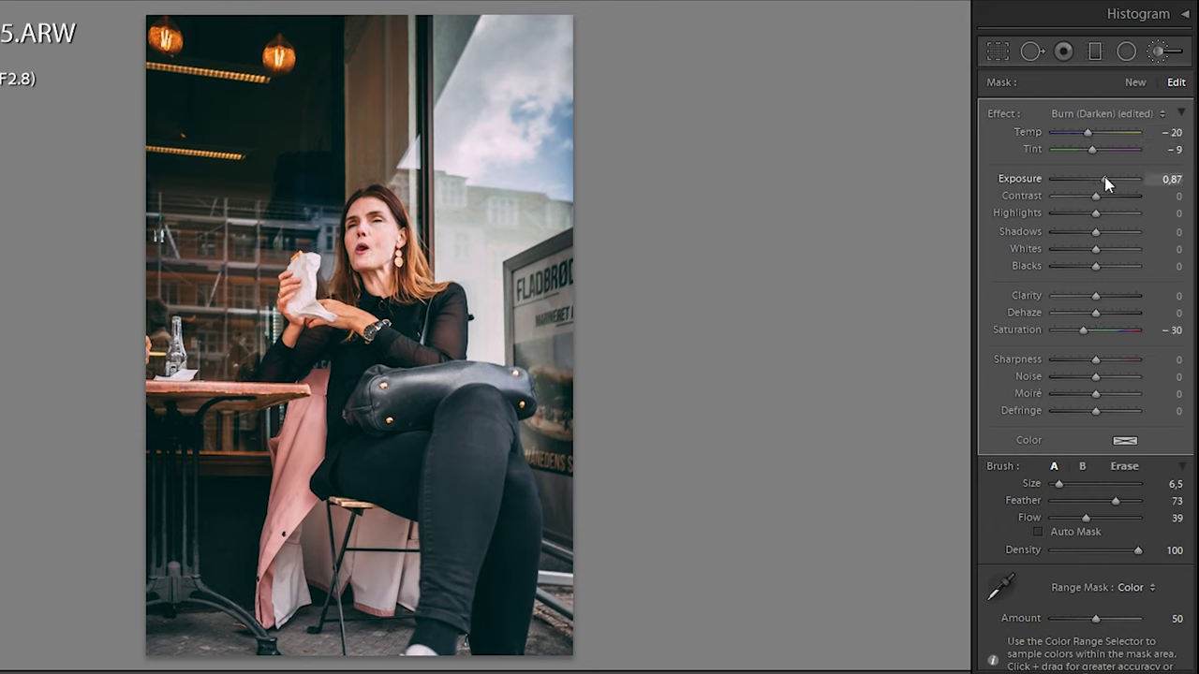
left_click_drag(1105, 178, 1100, 183)
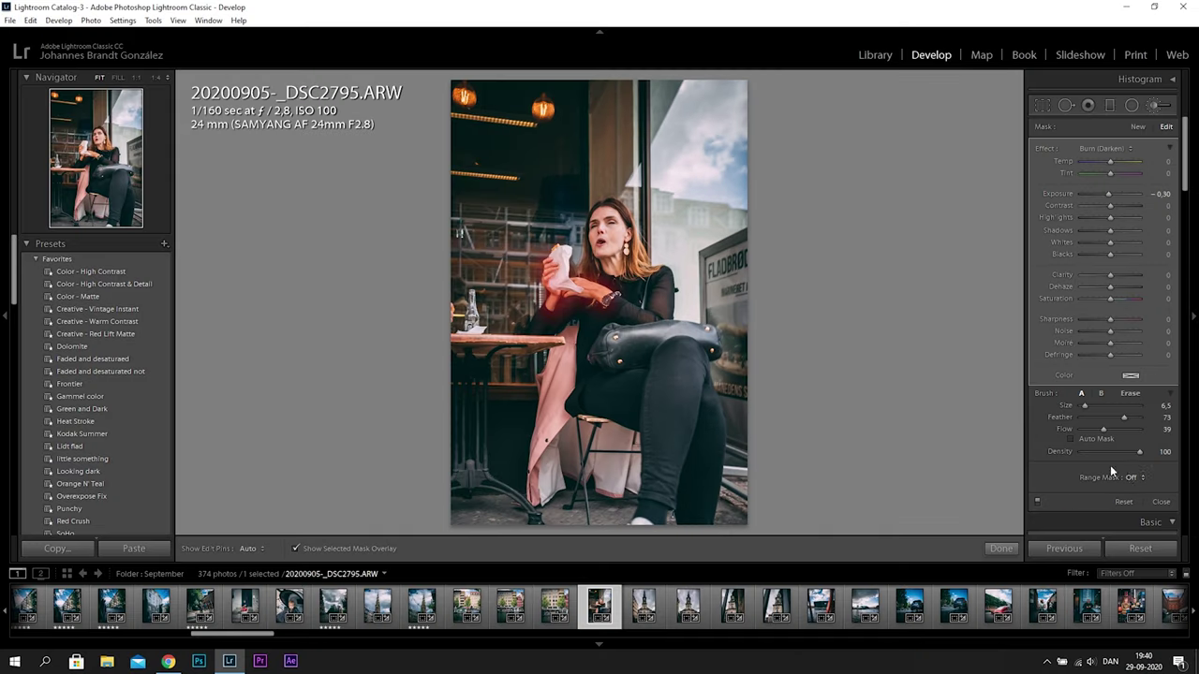
Restrict the mask over the woman's hands with a Luminance range mask and a range of 67/100.
left_click(1115, 474)
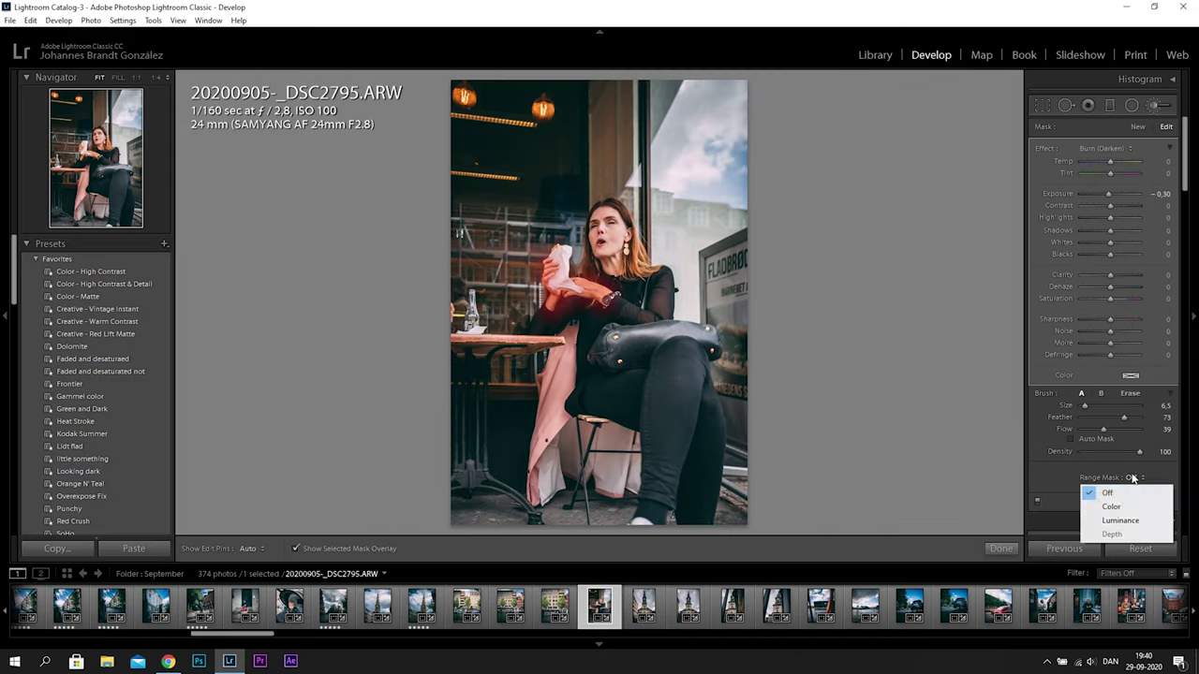
left_click(1107, 518)
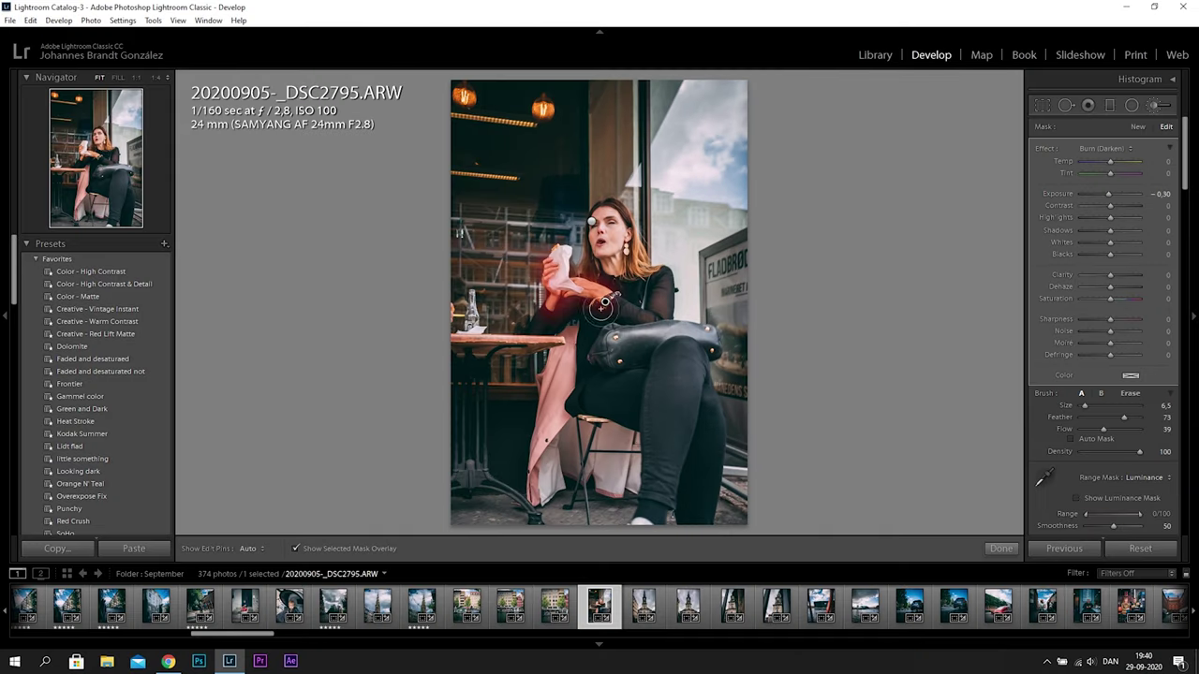
left_click(1042, 476)
left_click(567, 297)
left_click(294, 323)
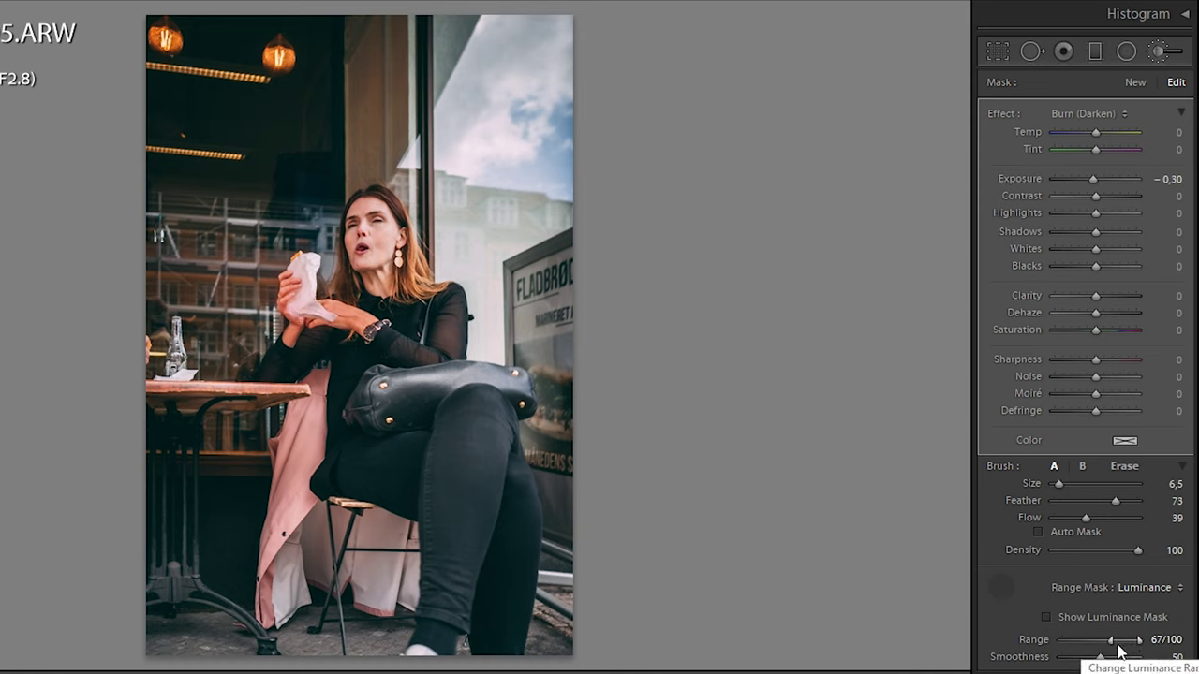
Set the hands mask's Temp to −54, Exposure to 0,35 and Saturation to −11, and close the adjustment brush.
left_click(316, 301)
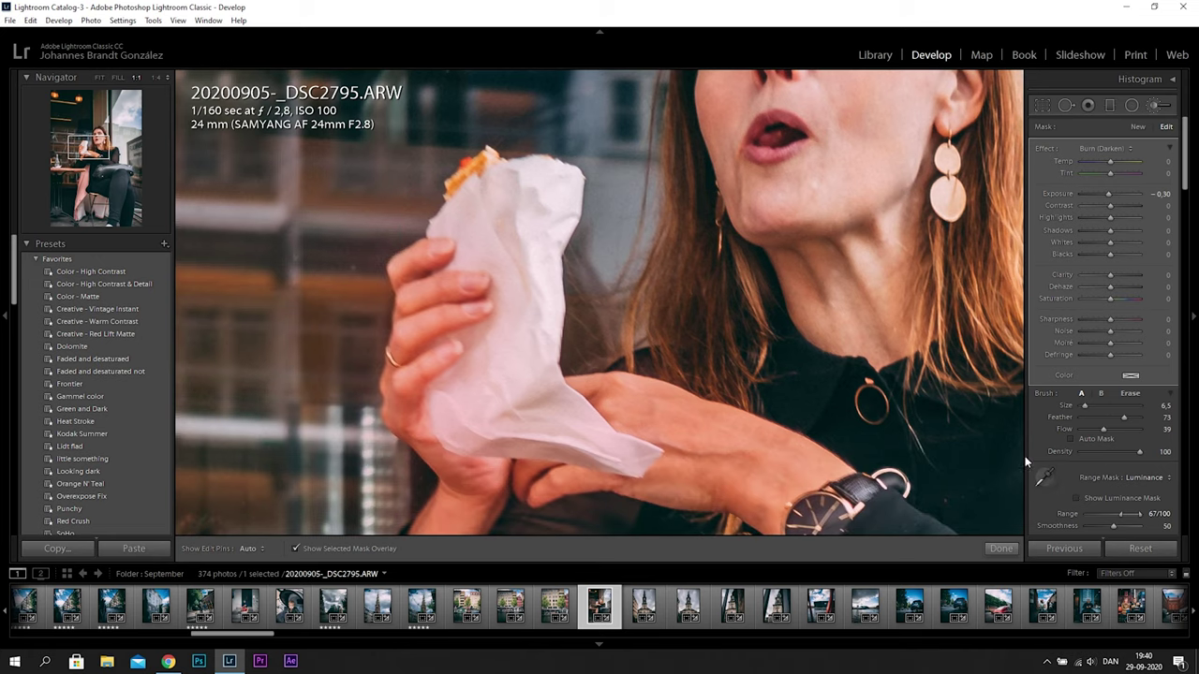
key("alt")
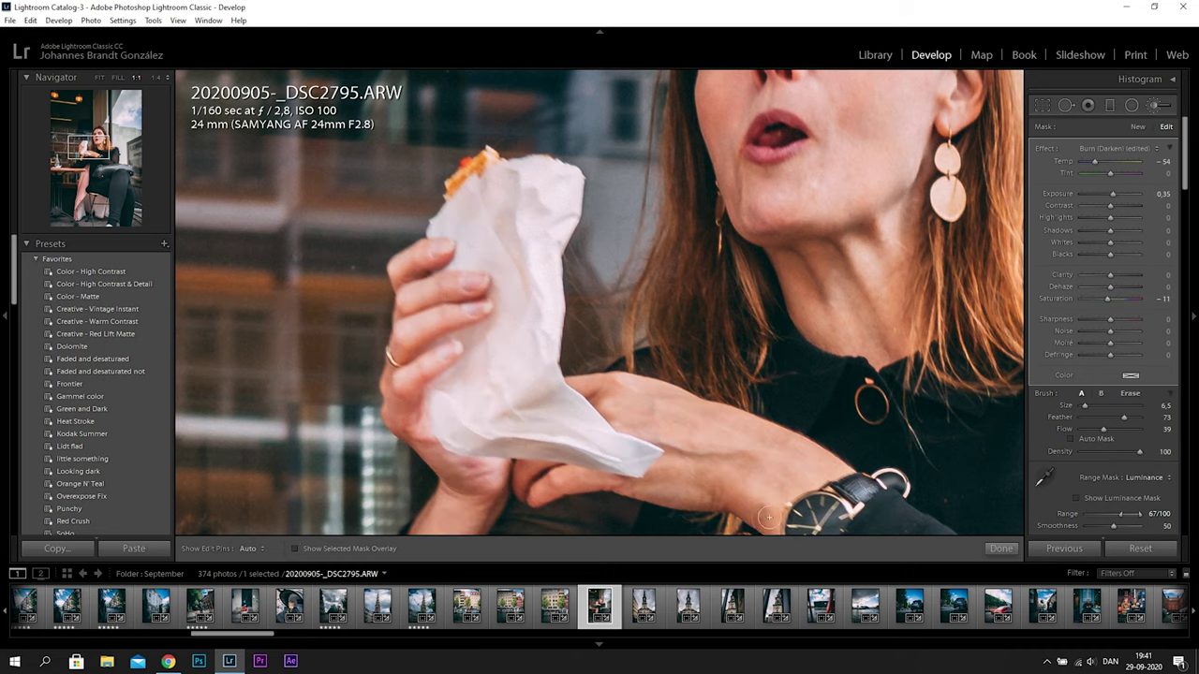
left_click(1000, 548)
Compare the whole edited photo of the seated woman with its unedited version.
left_click(756, 376)
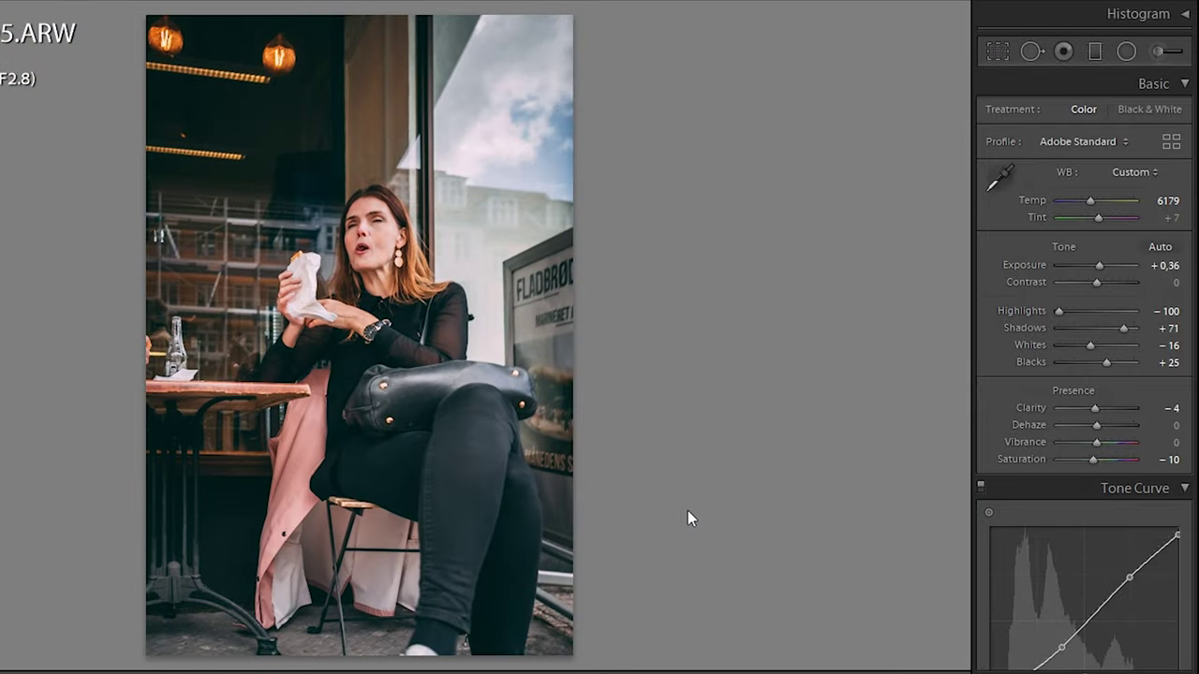
key("backslash")
key("backslash")
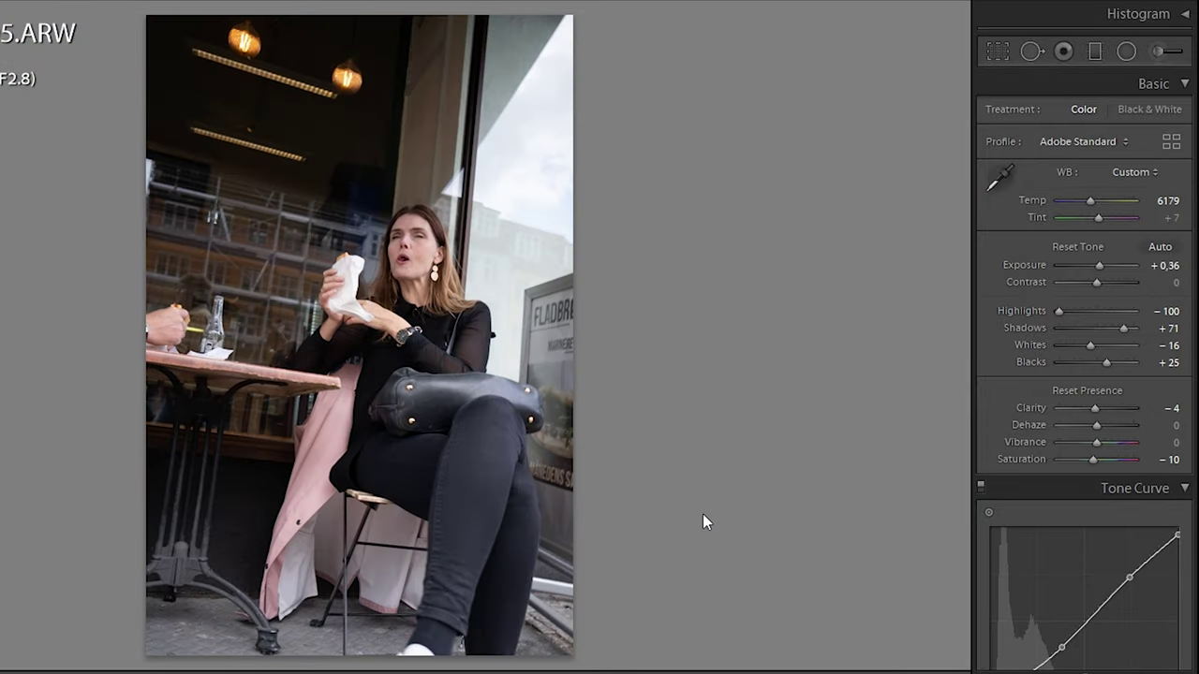
In the castle portrait of the woman holding a child, set her skin mask's Temp to −13 and Exposure to 0,09, and close the adjustment brush.
key("Right")
key("ctrl+shift+v")
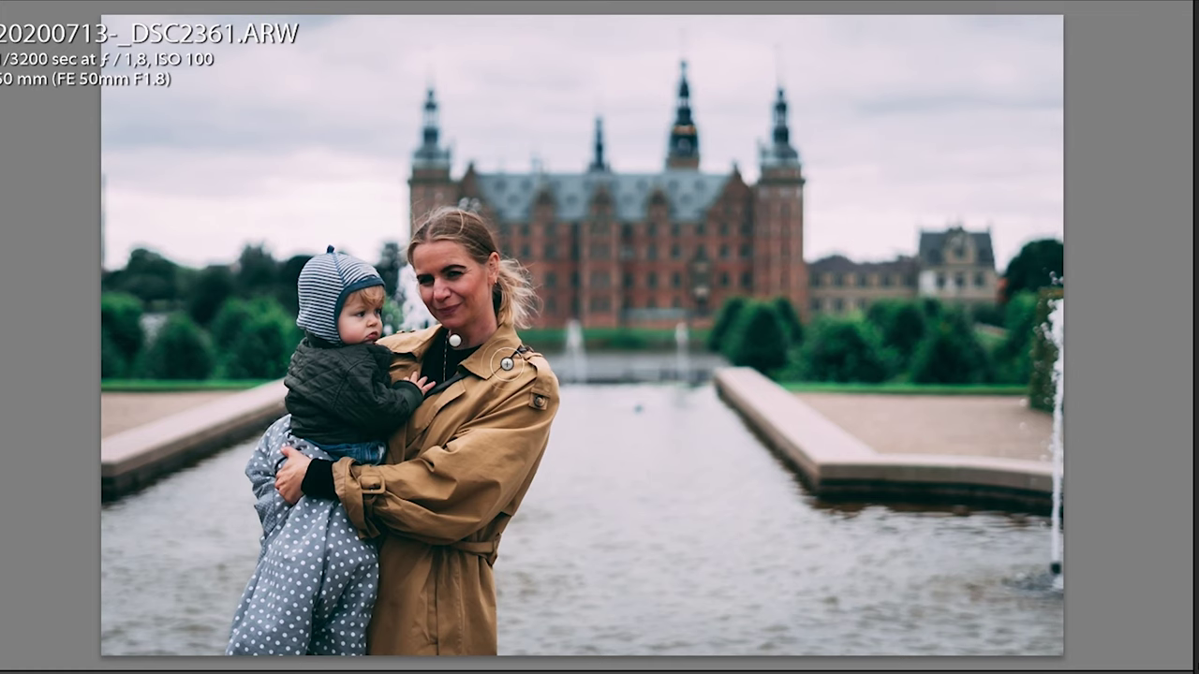
mouse_move(458, 347)
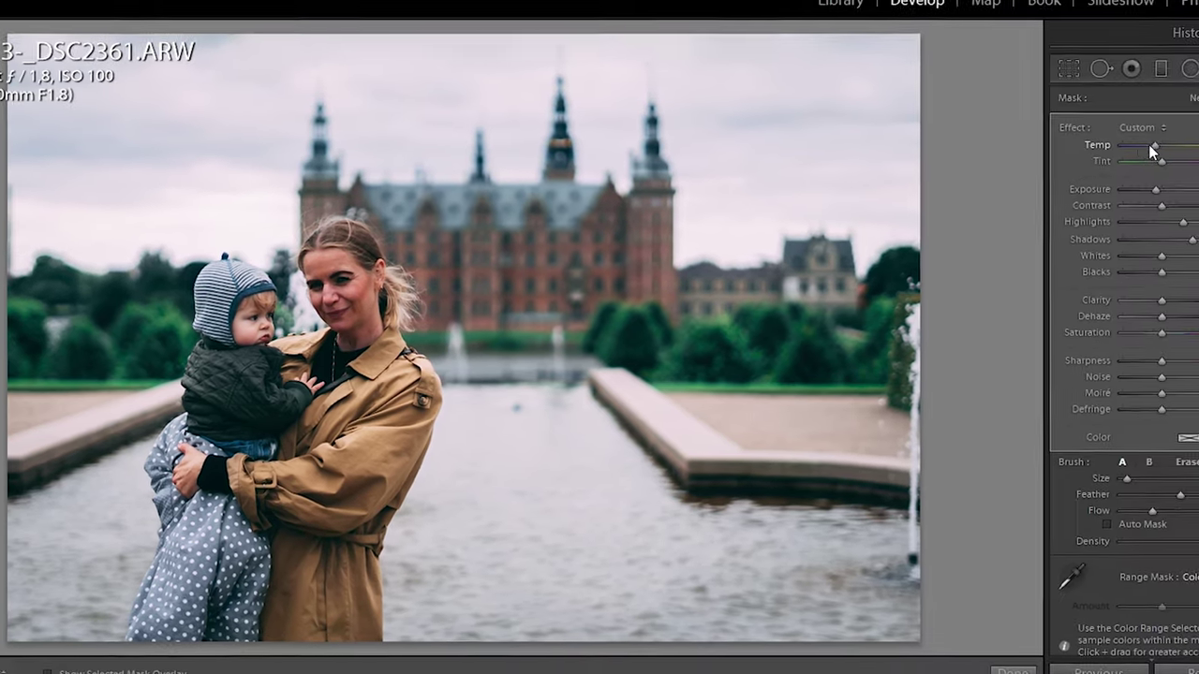
left_click_drag(1148, 145, 1118, 144)
double_click(1115, 149)
left_click_drag(1114, 149, 1101, 149)
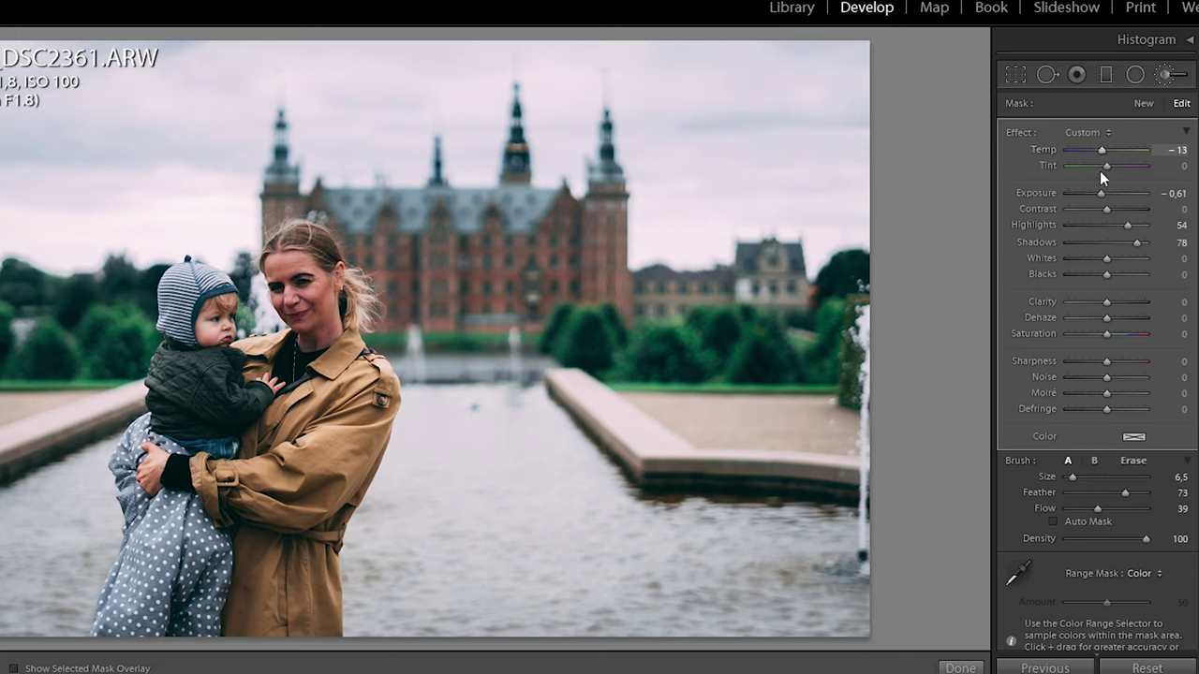
left_click_drag(1099, 191, 1104, 187)
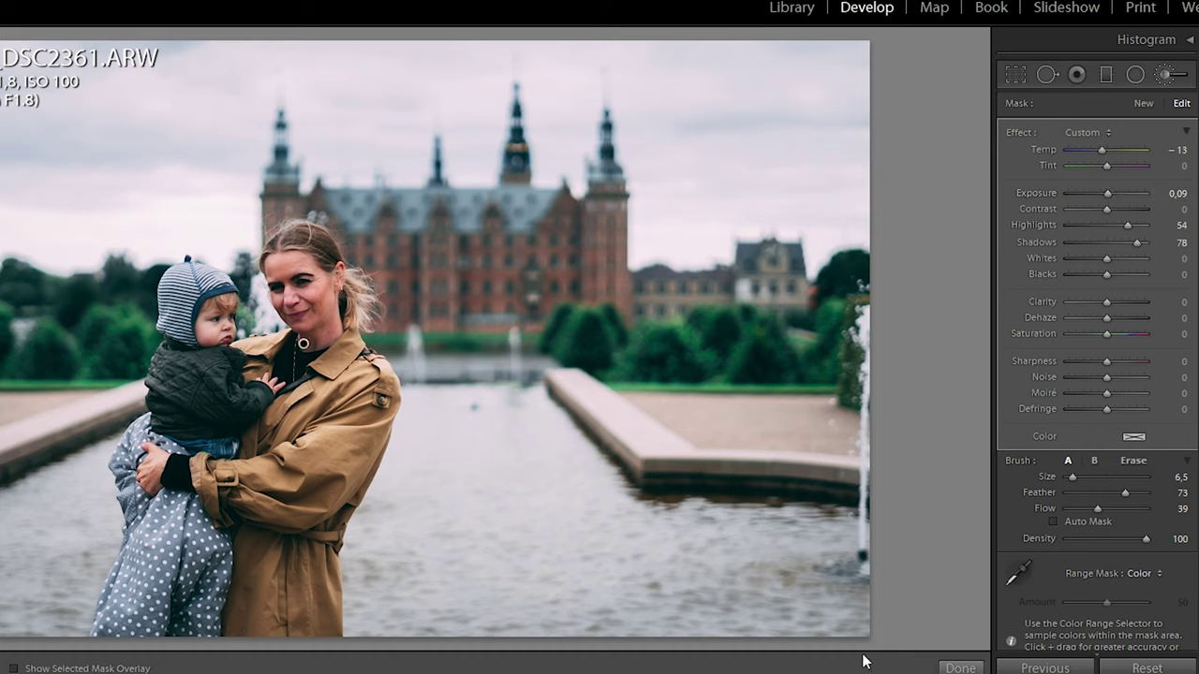
left_click(960, 667)
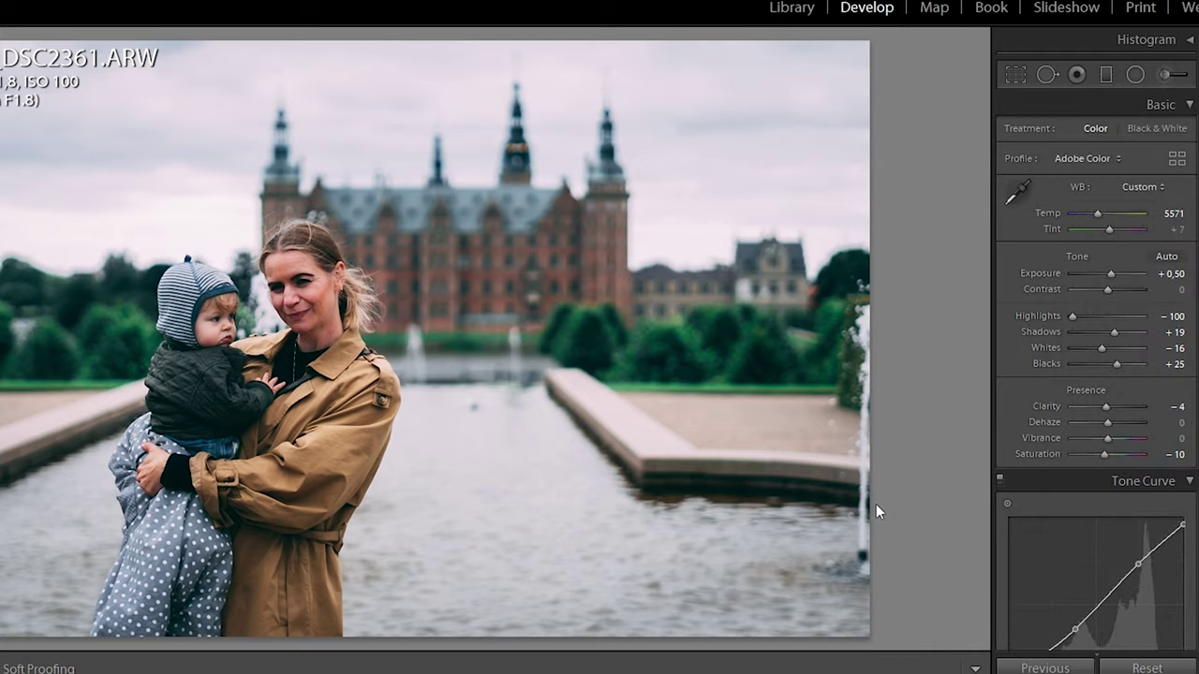